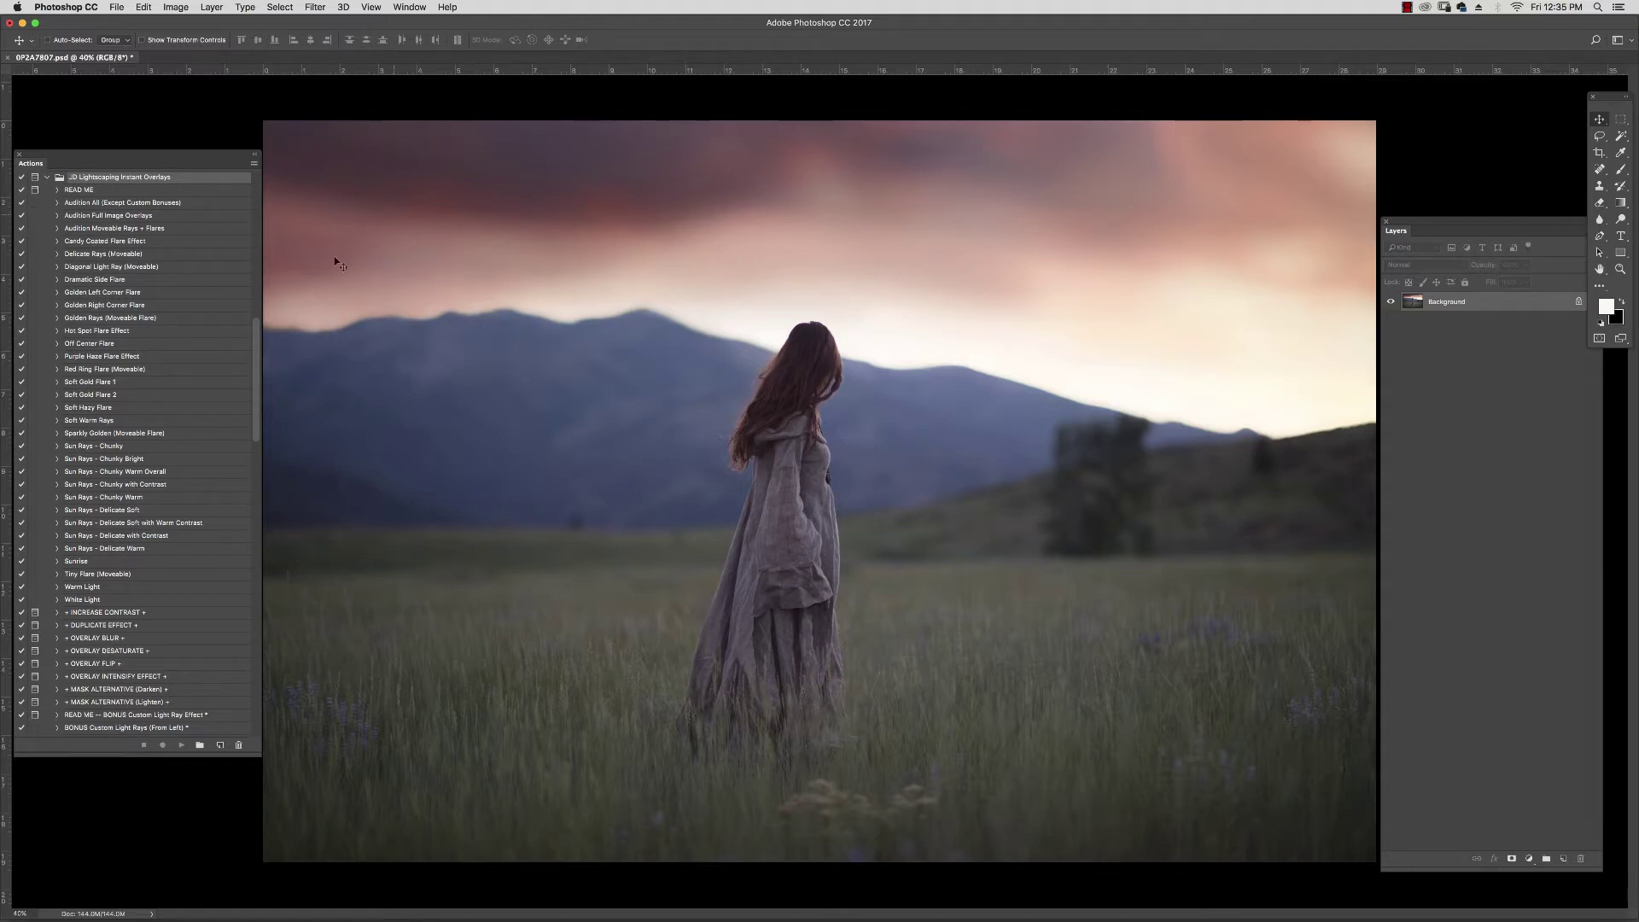
Play the Audition All (Except Custom Bonuses) action from the Lightscaping Instant Overlays set.
click(117, 203)
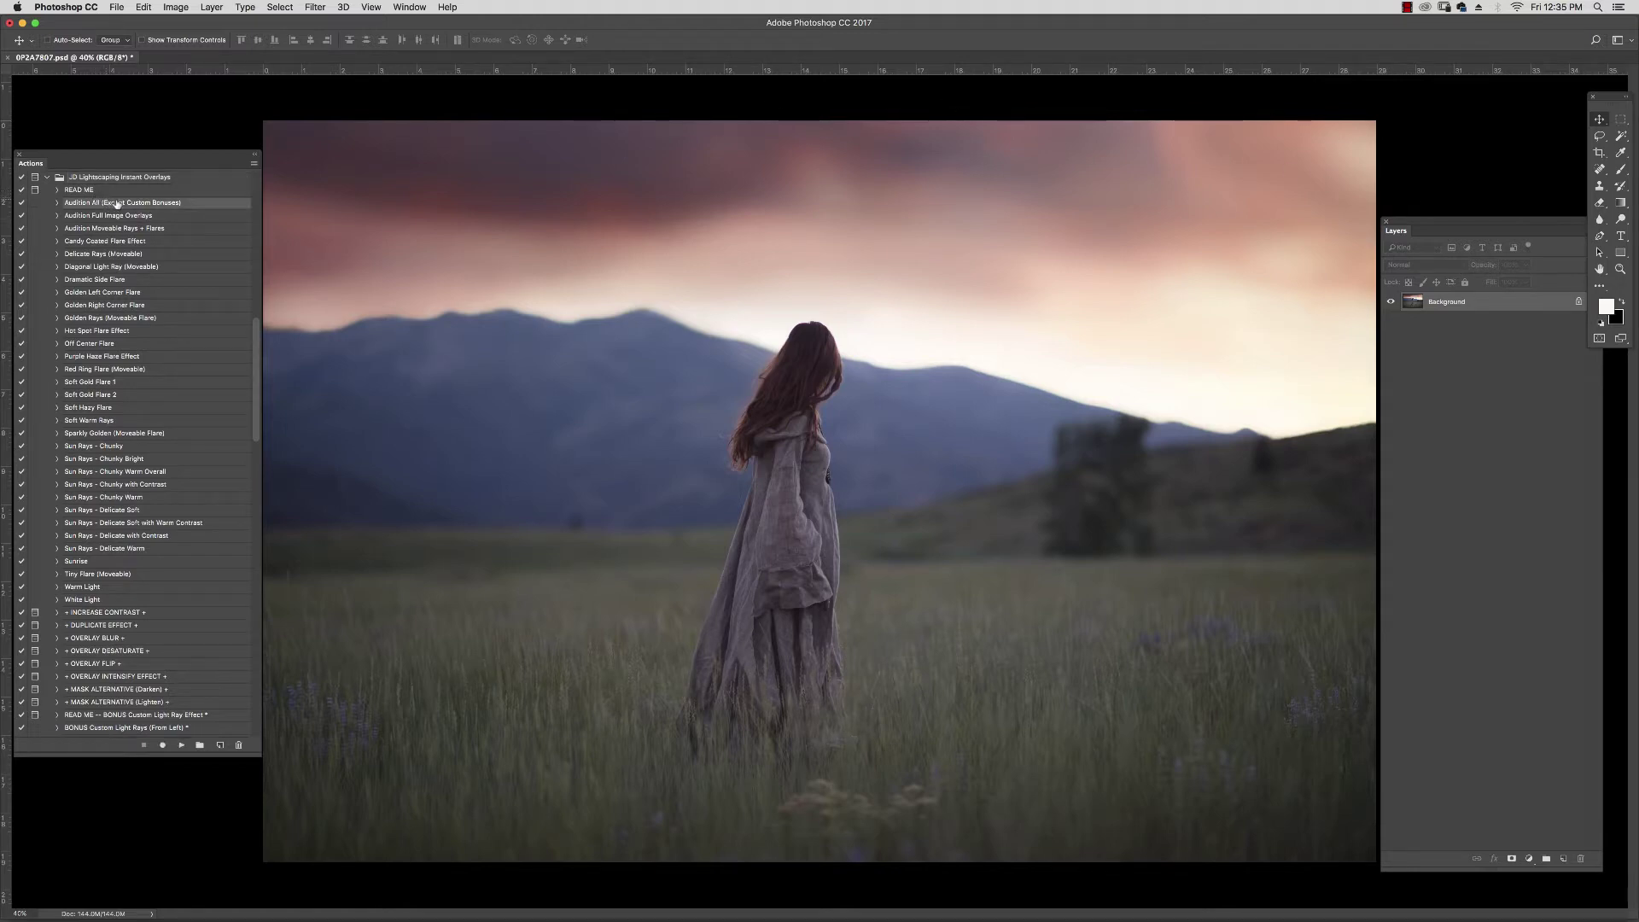
click(181, 745)
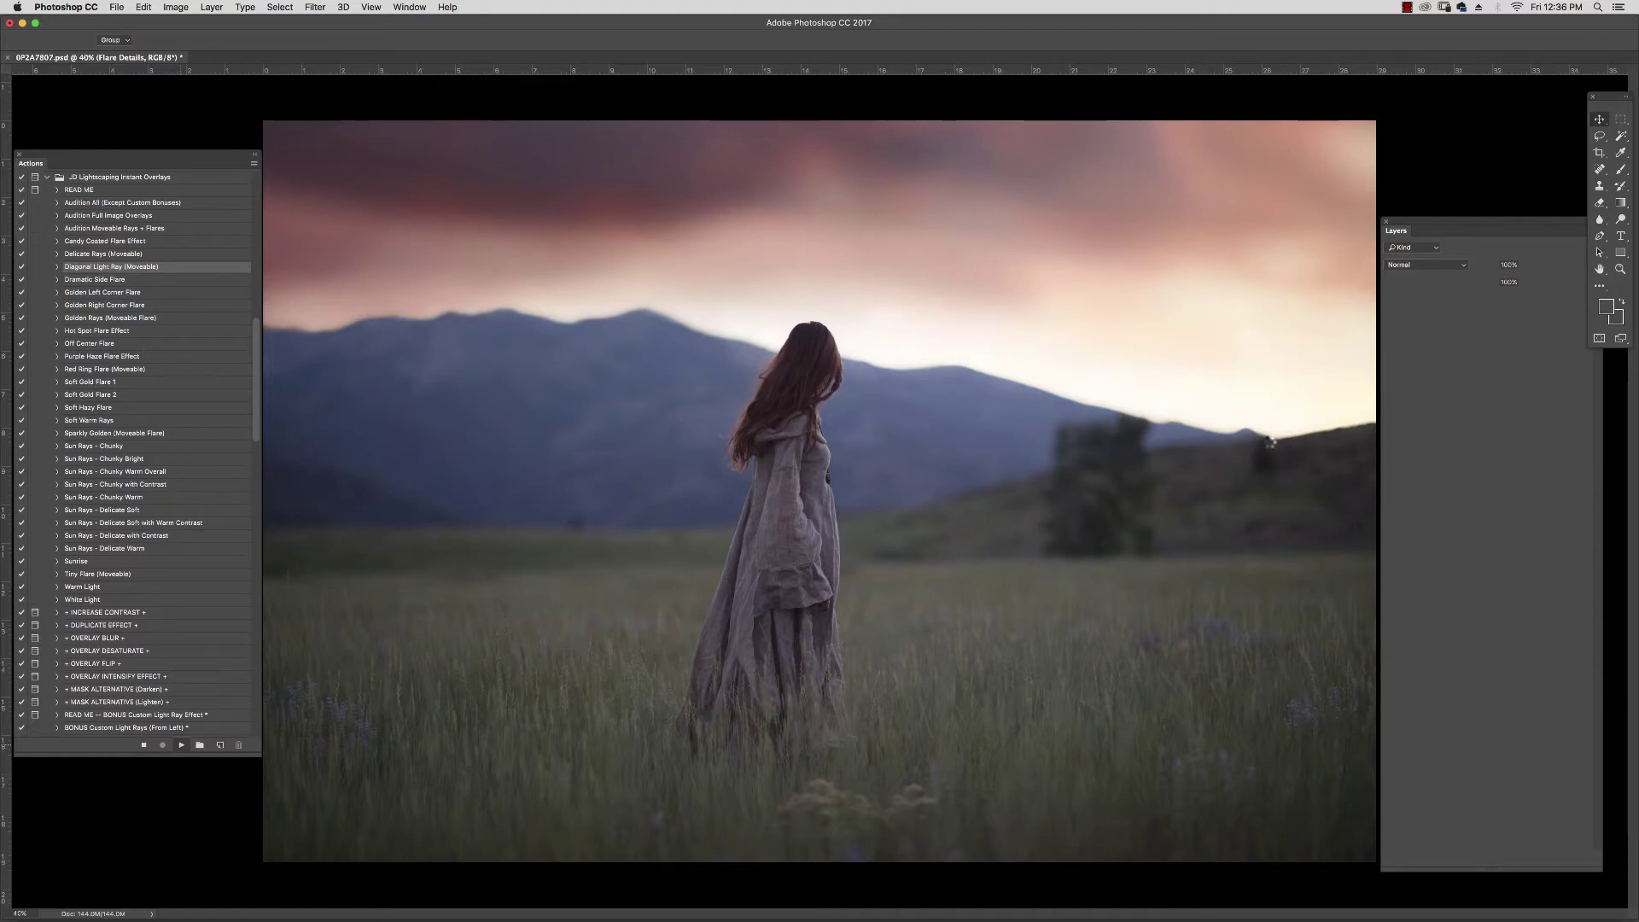
Let Audition All stack the hidden overlay layers, Candy Coated Flare to White Light, above Background.
key(Up)
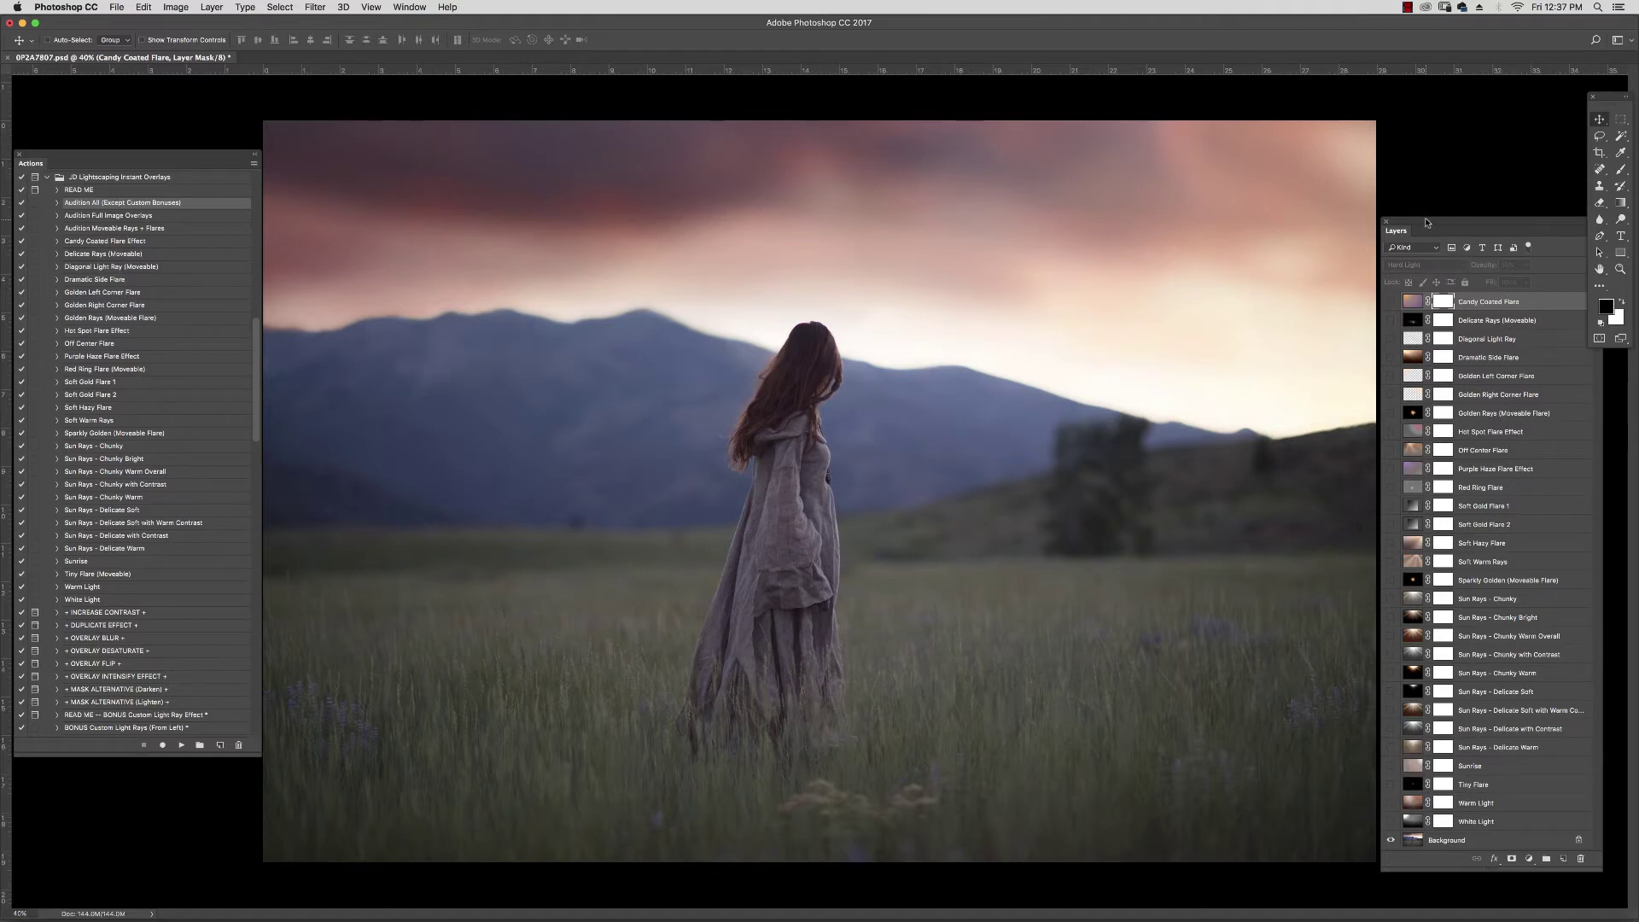
Preview and hide the Candy Coated Flare overlay, then switch on Delicate Rays (Moveable).
drag(1426, 223, 1425, 202)
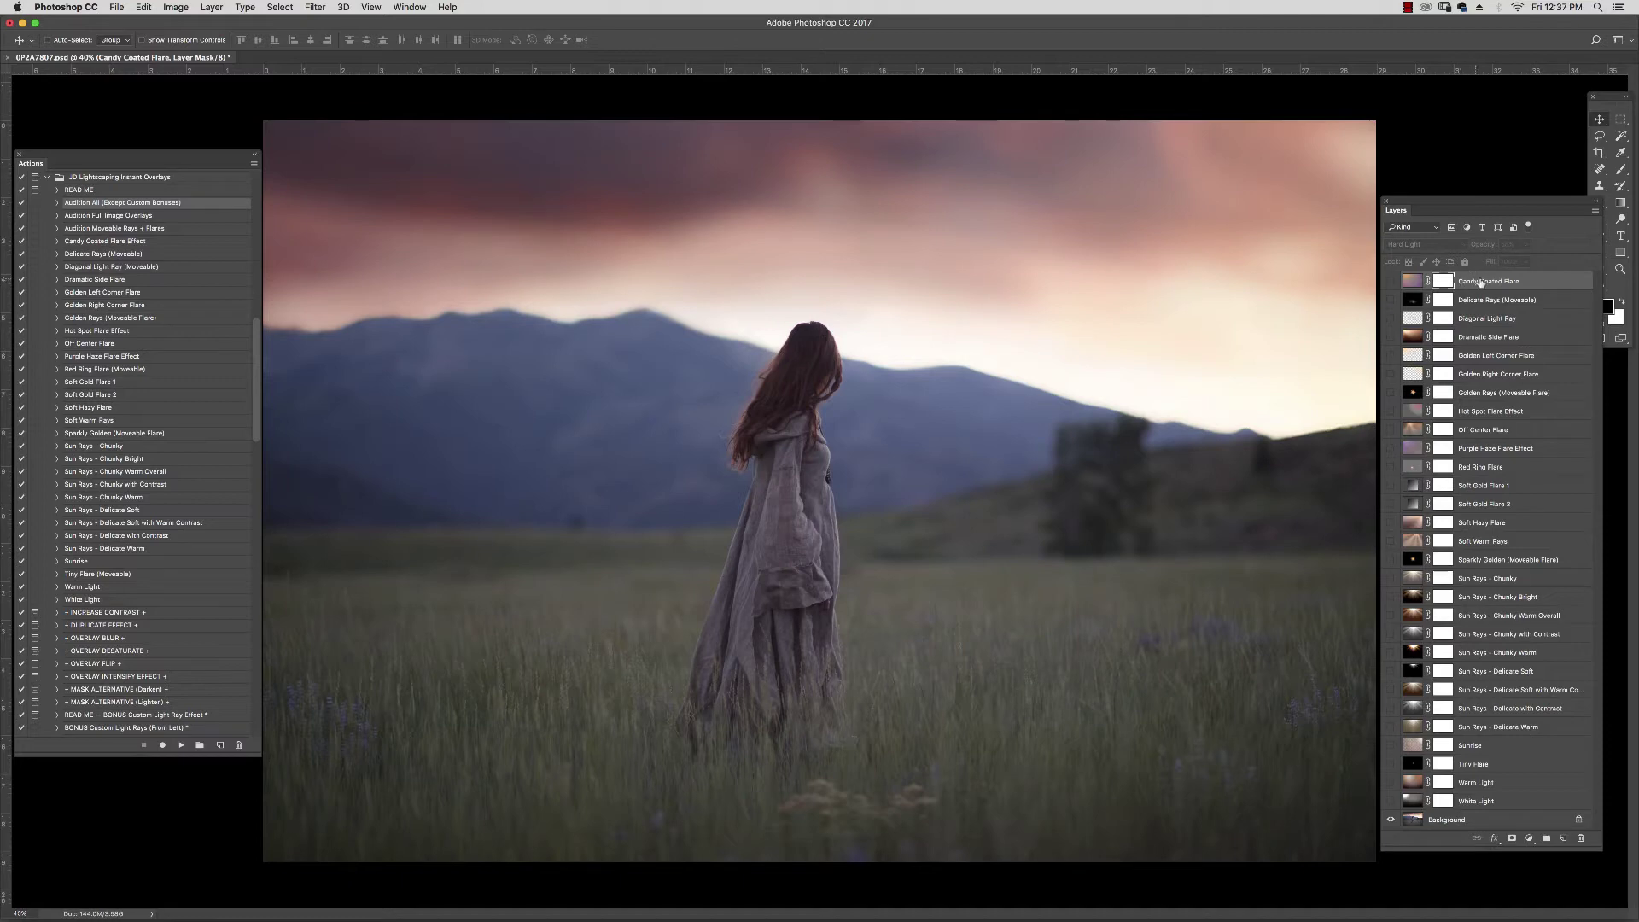
click(1415, 281)
click(1391, 281)
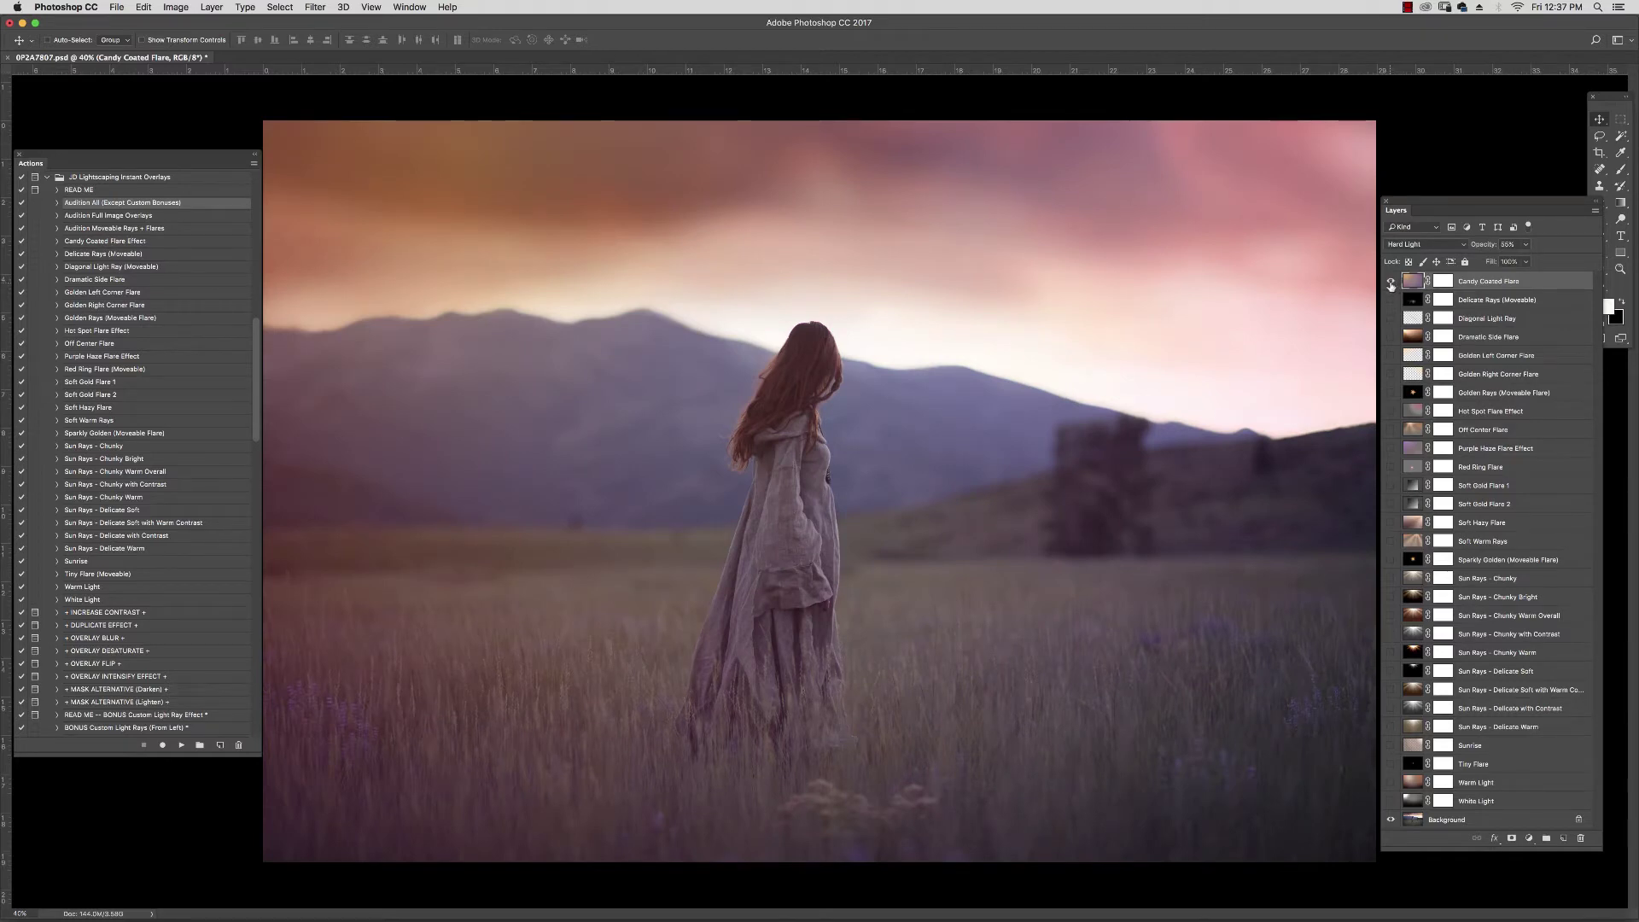
click(1390, 282)
click(1391, 300)
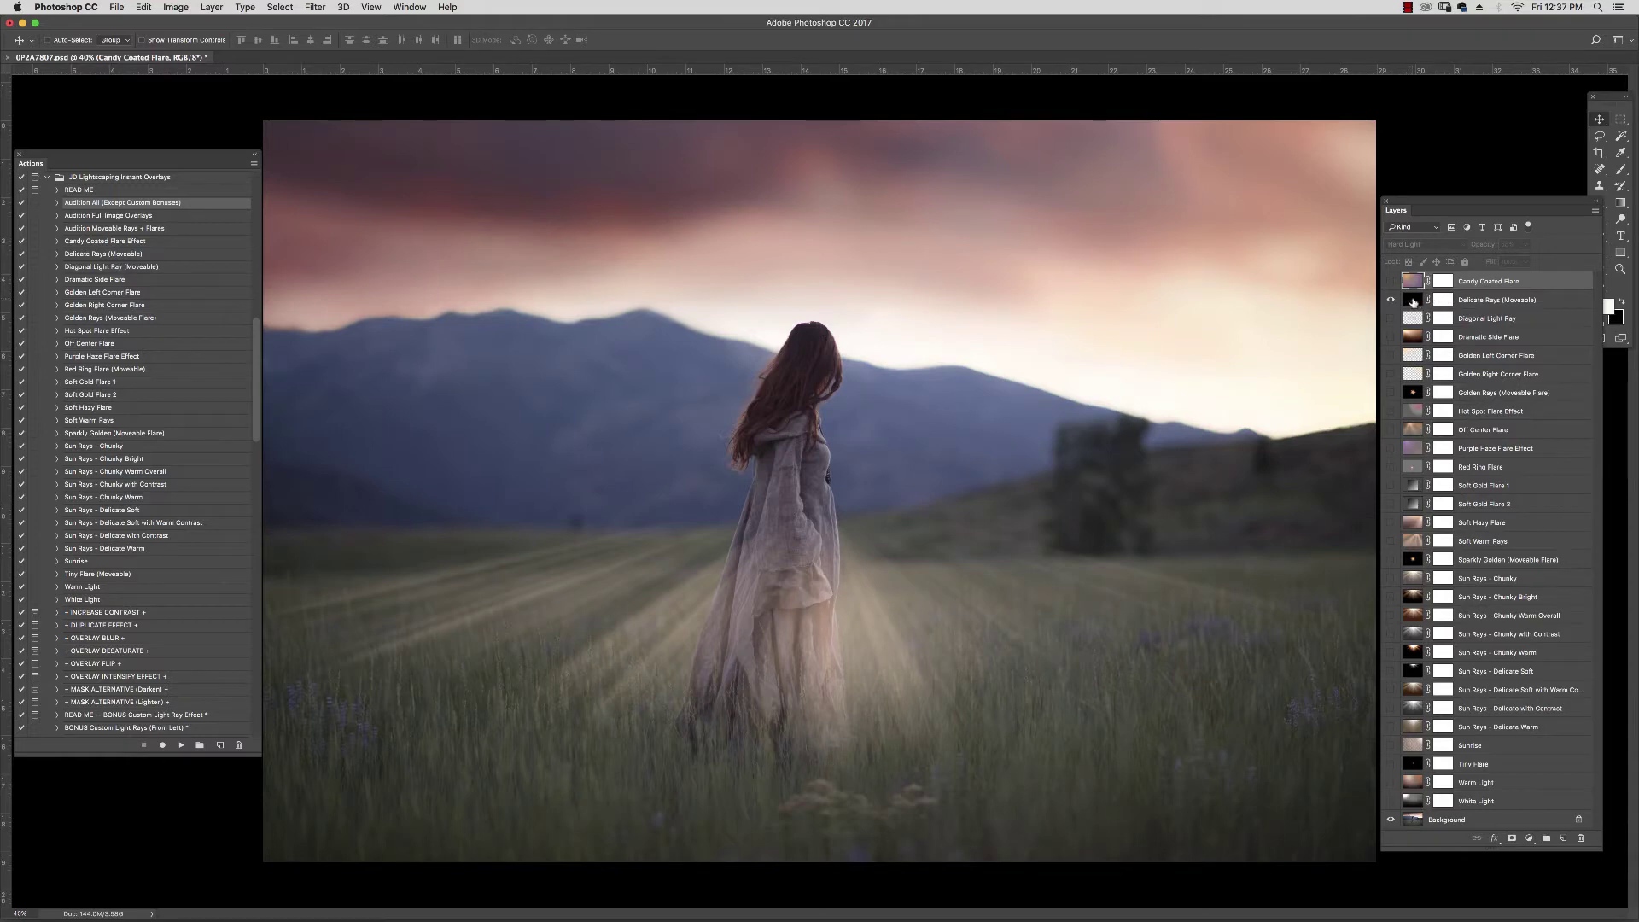
Move the Delicate Rays up onto the mountain ridge behind the woman.
click(1413, 302)
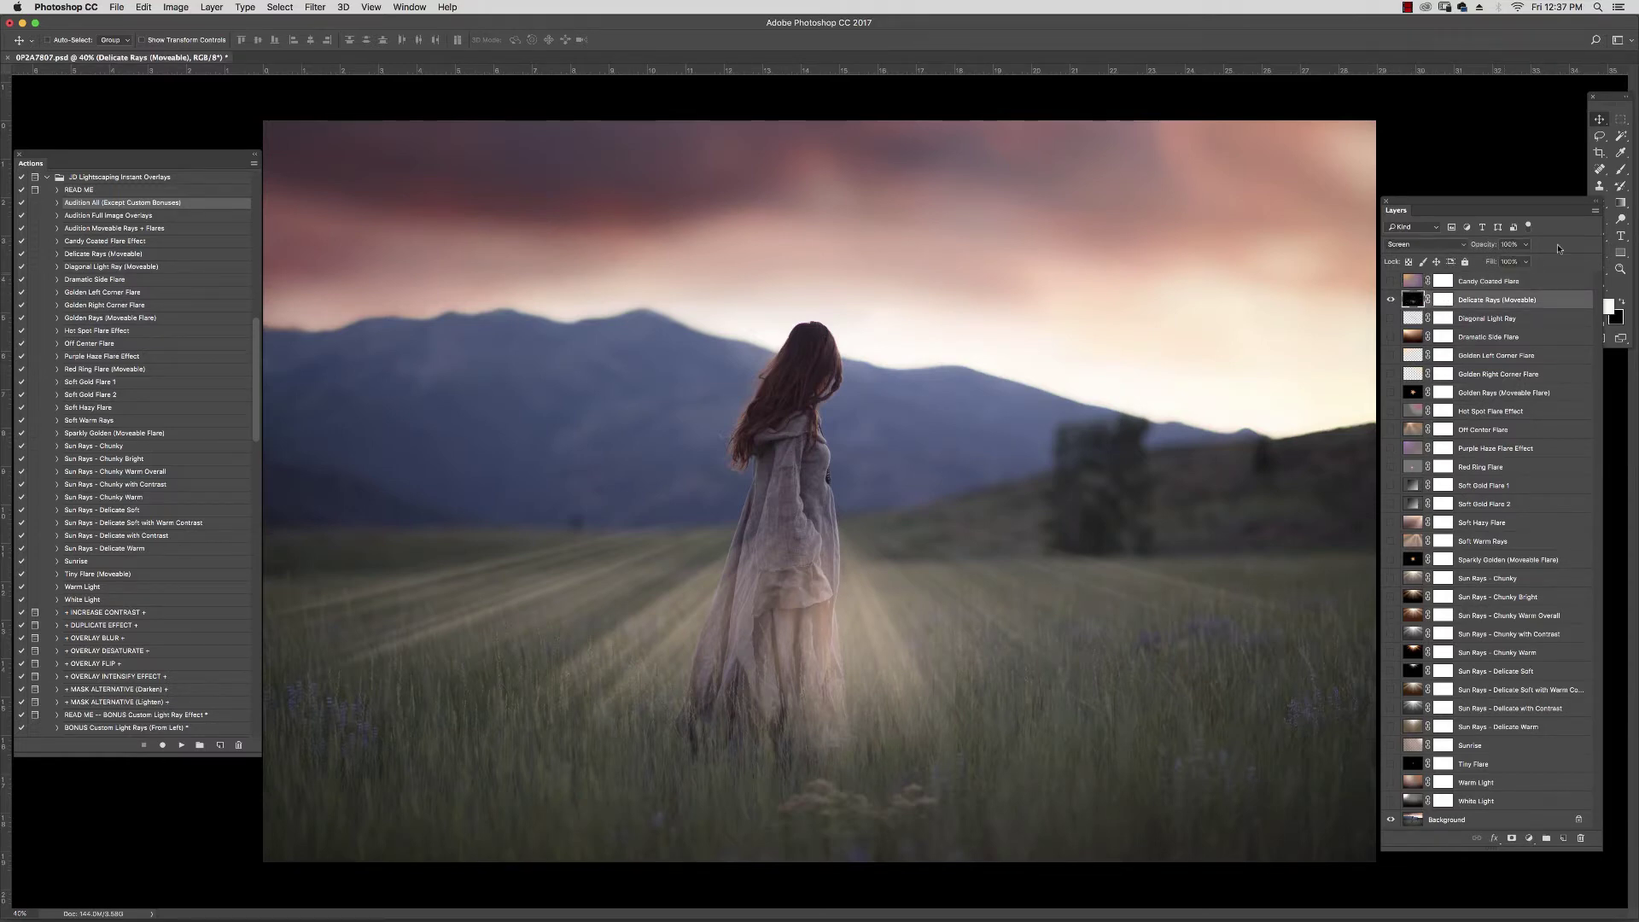
click(1600, 120)
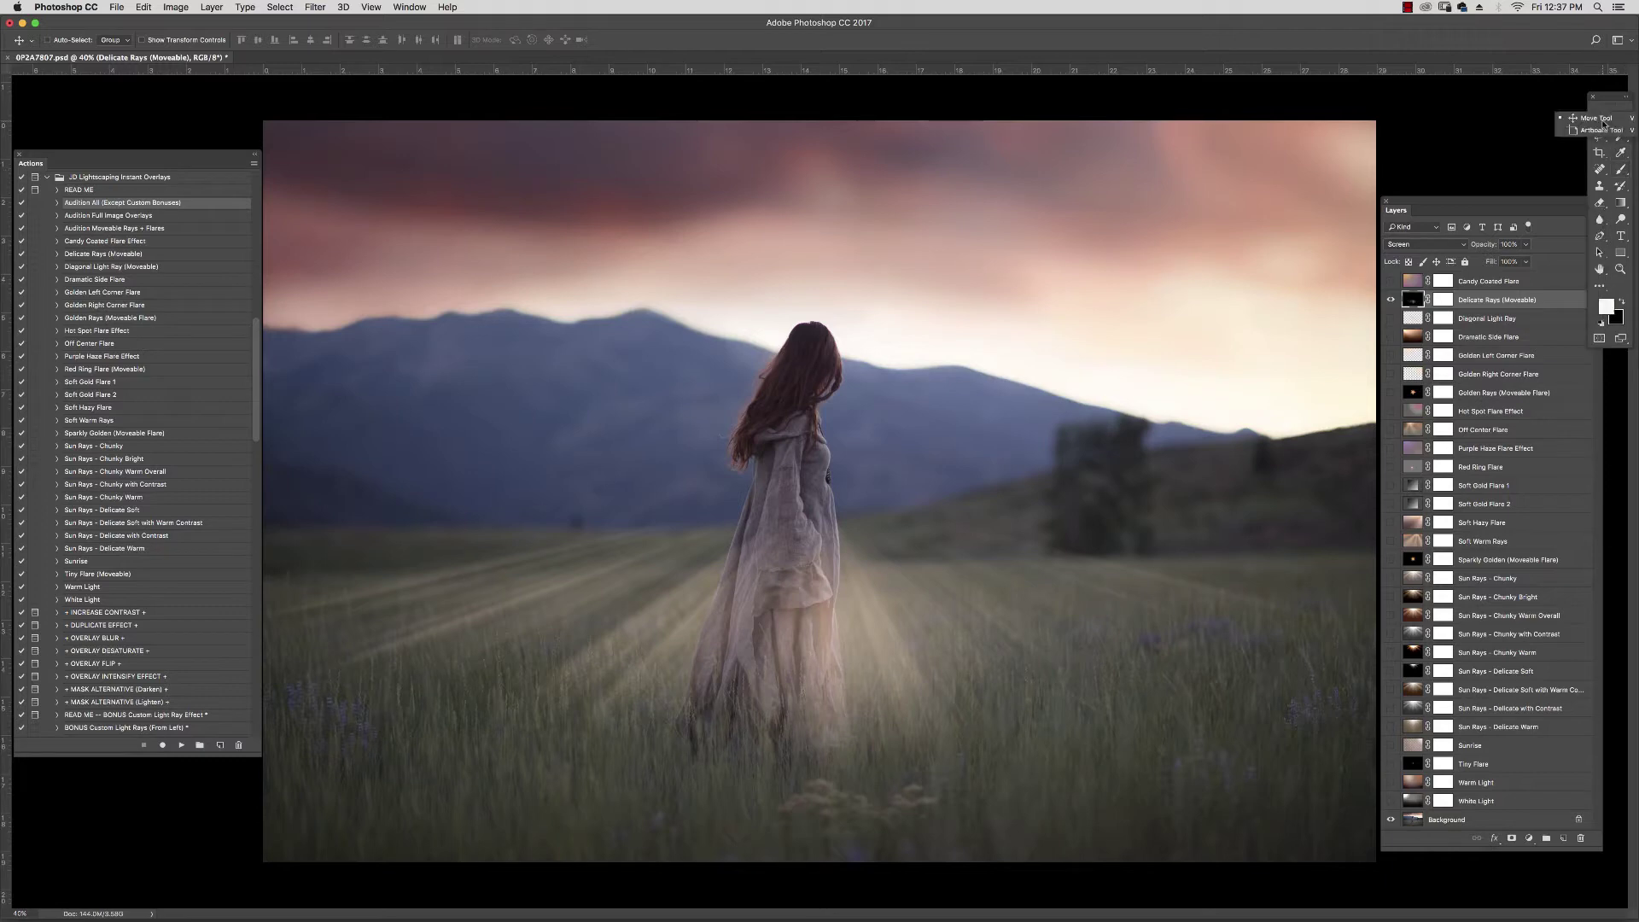
click(1602, 122)
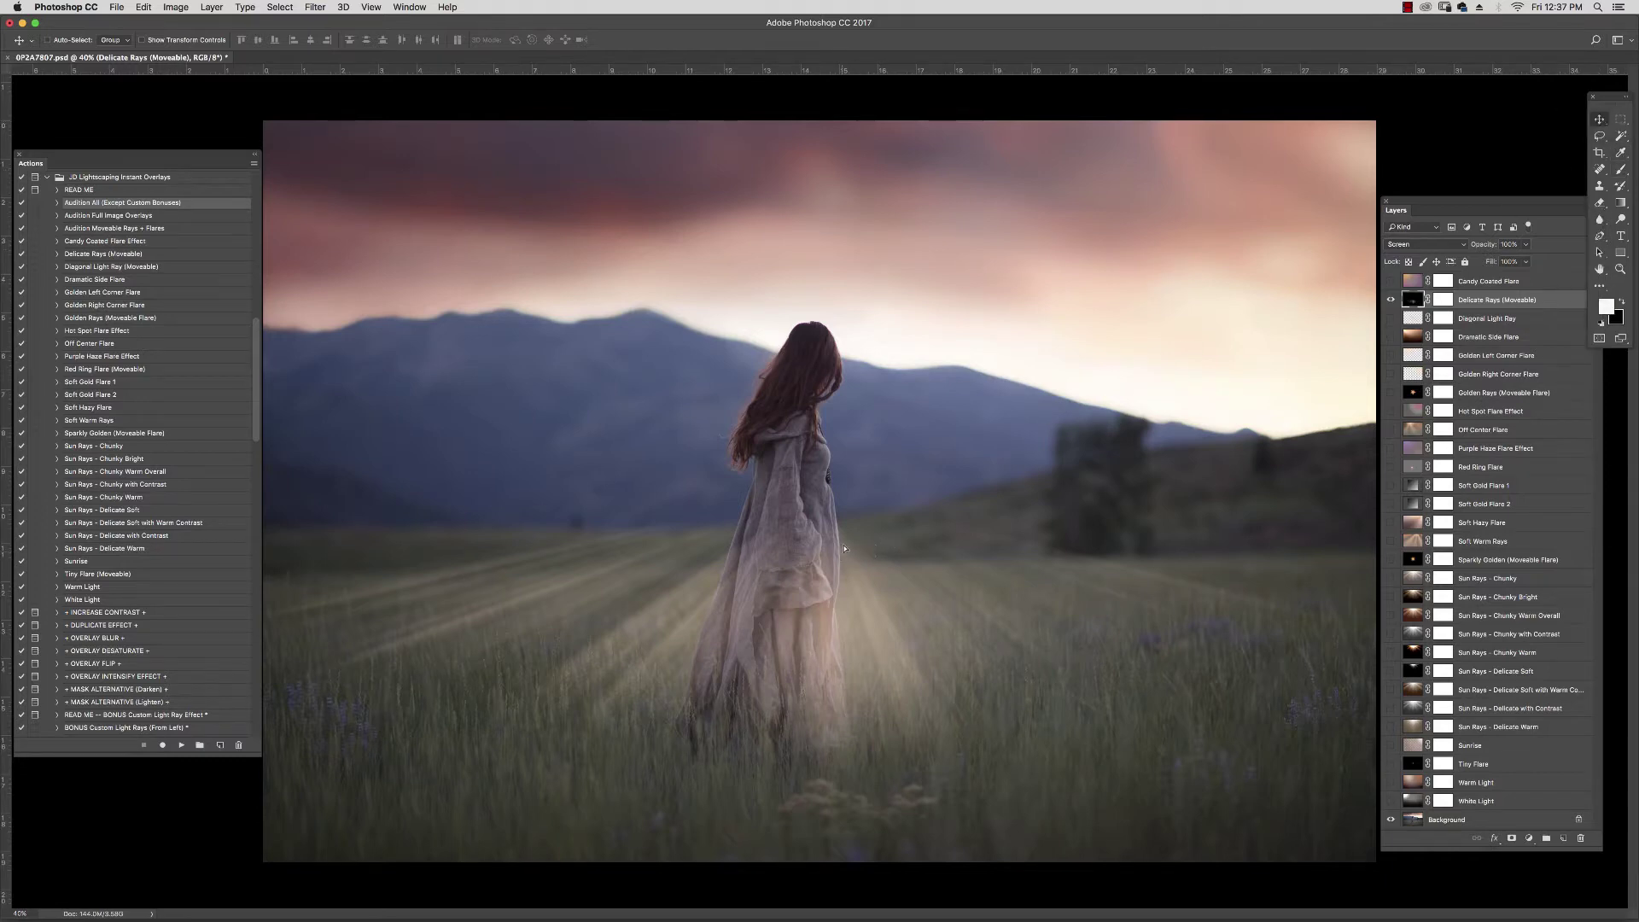
drag(880, 541, 982, 378)
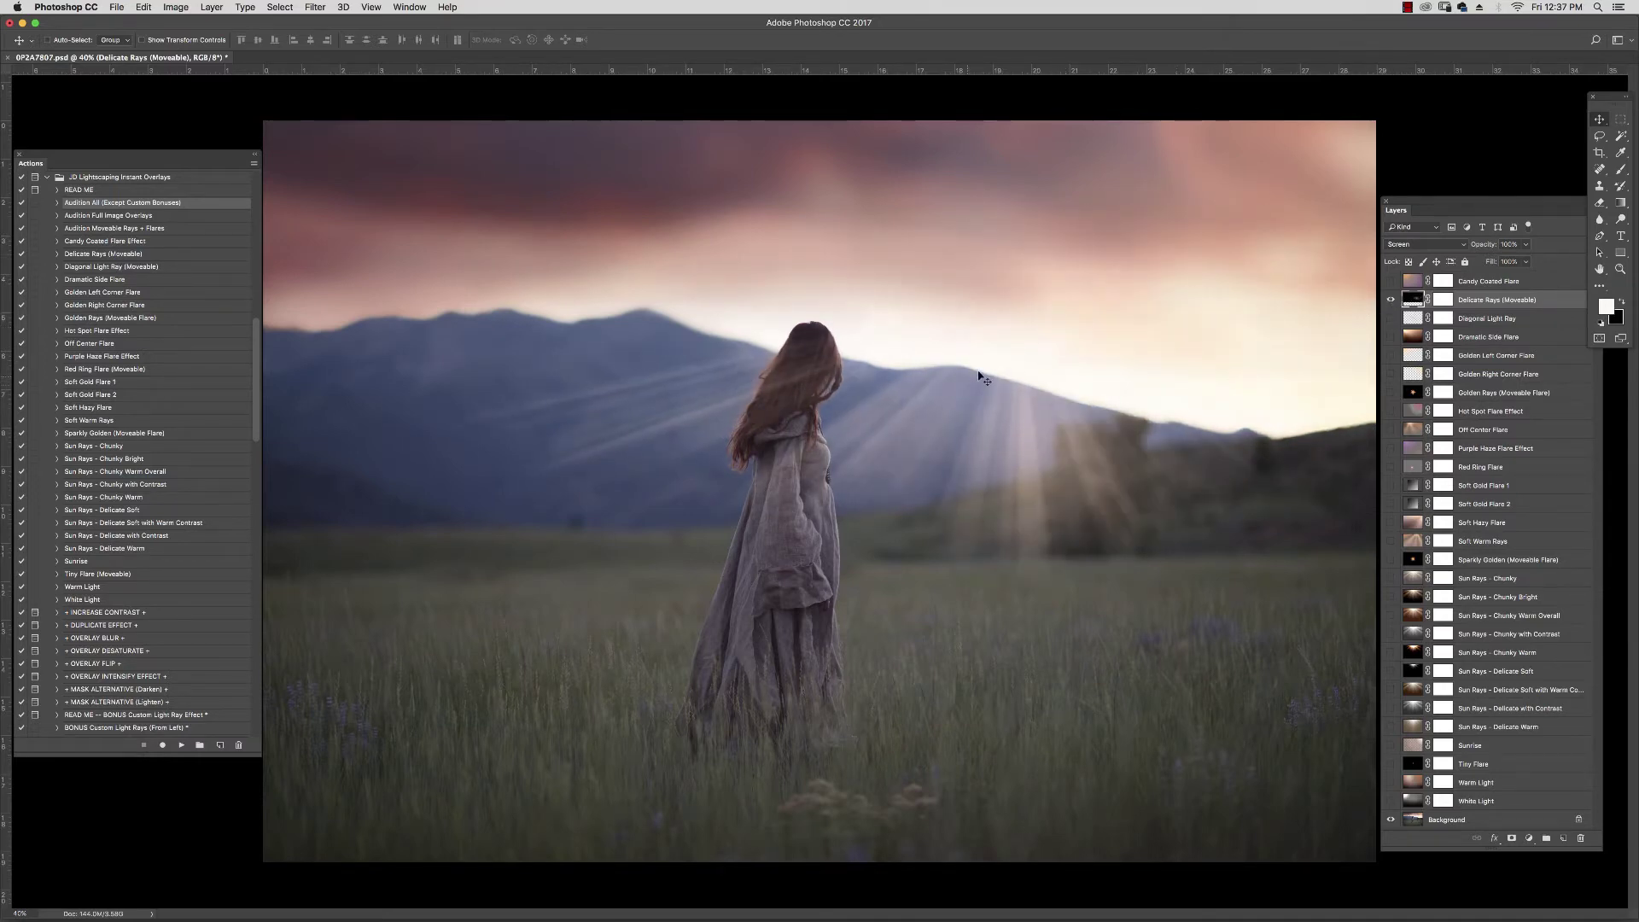
click(1413, 301)
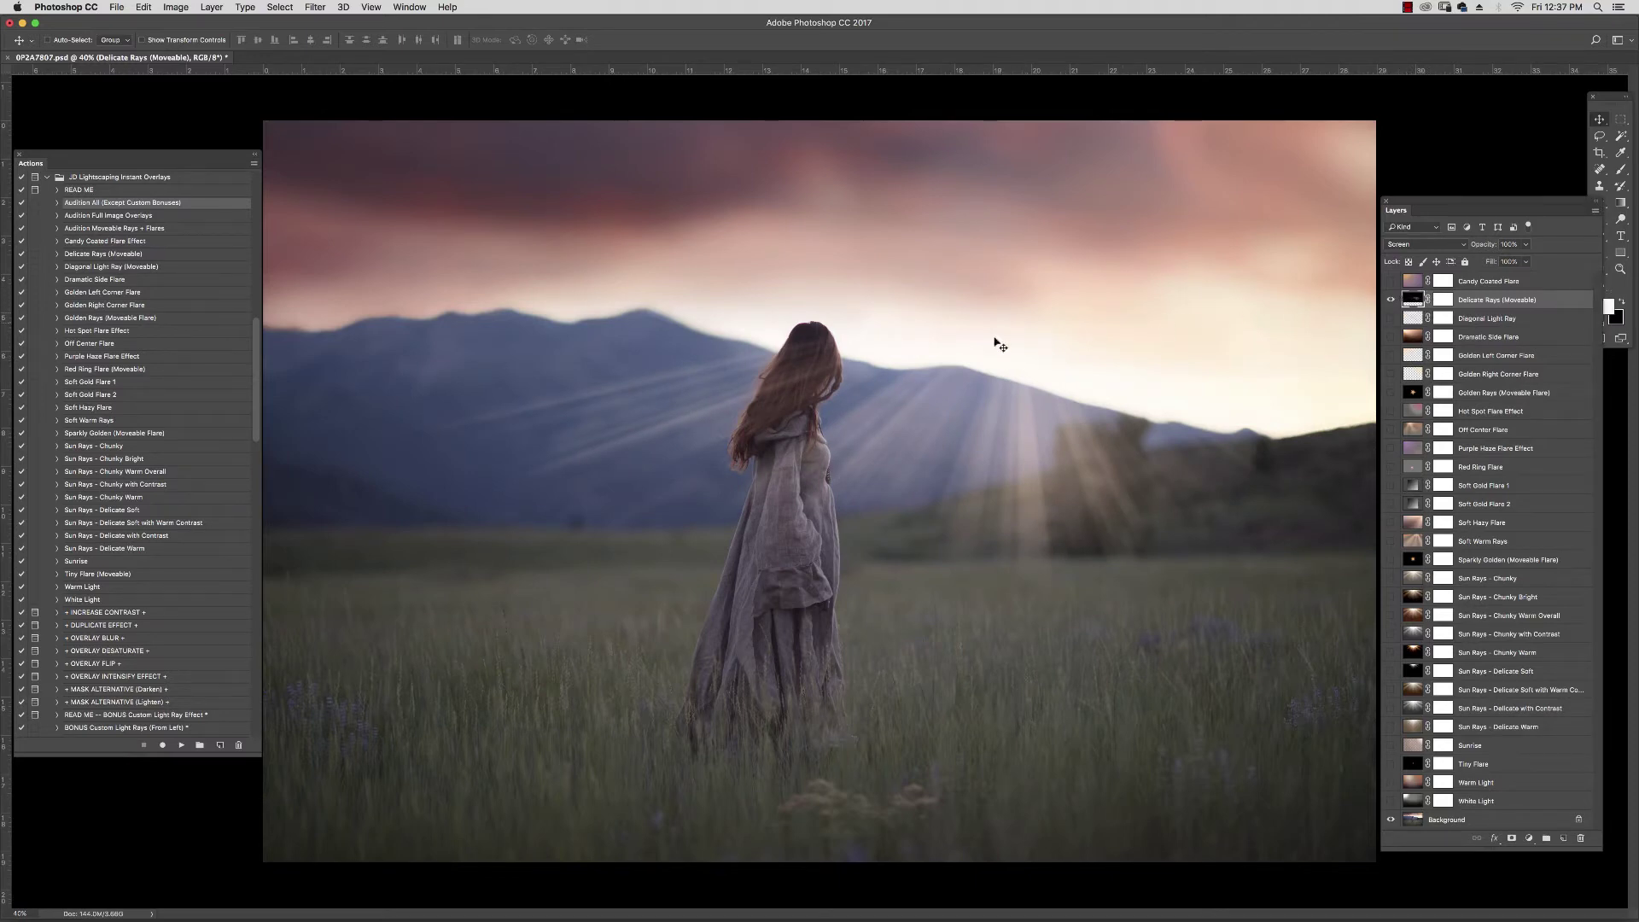
Blur the Delicate Rays layer with the + OVERLAY BLUR + action.
click(94, 638)
click(181, 745)
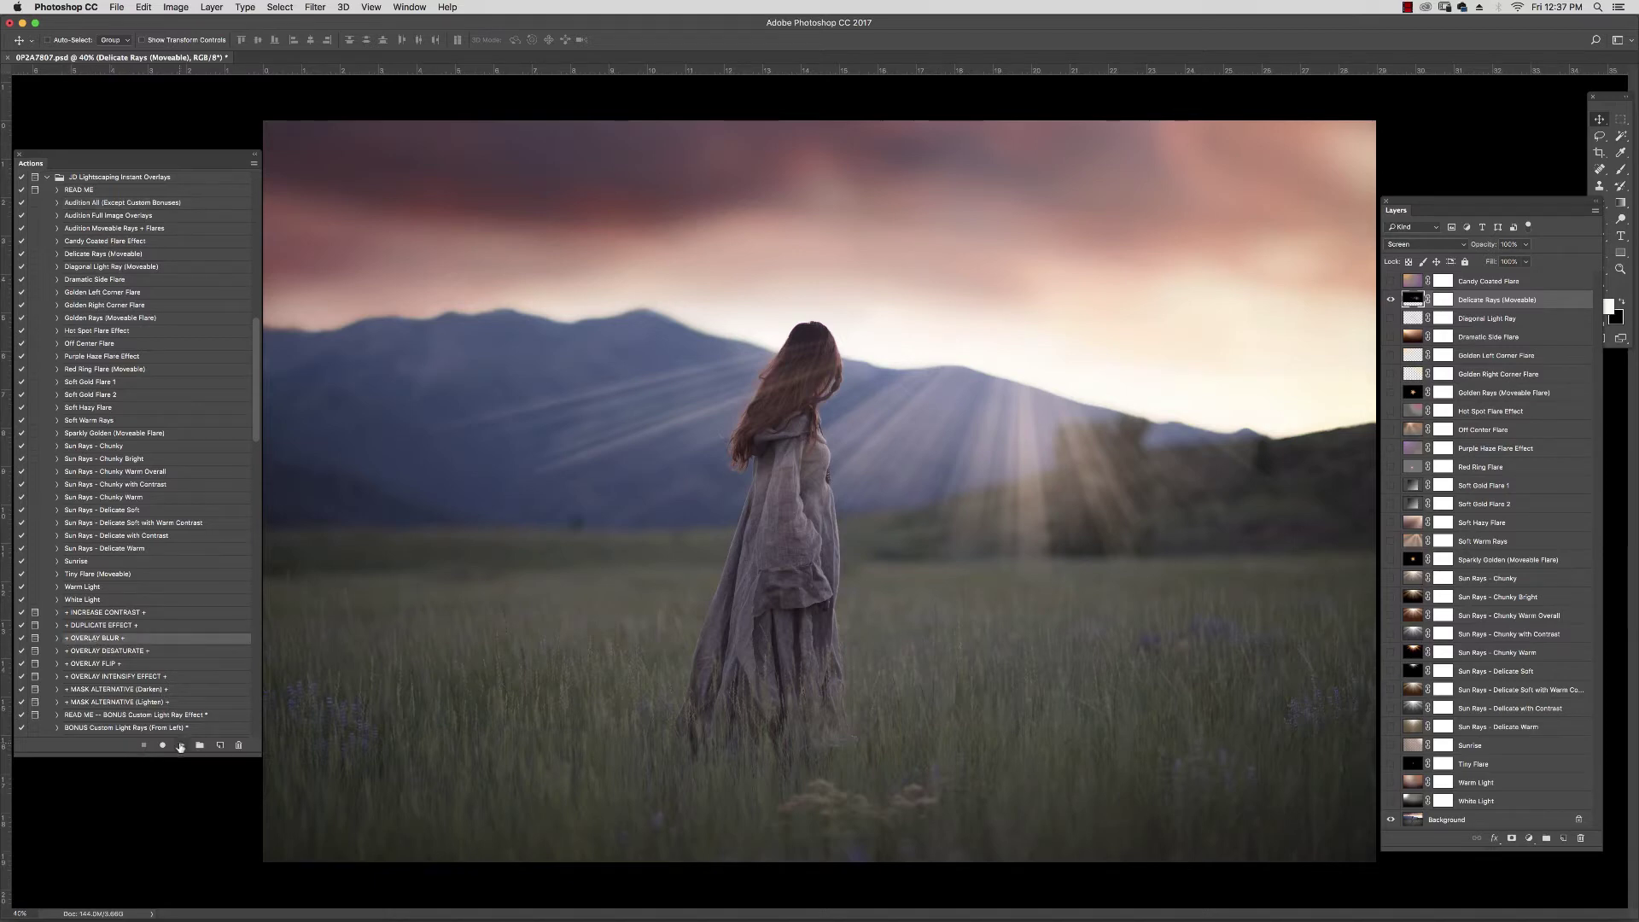
click(907, 349)
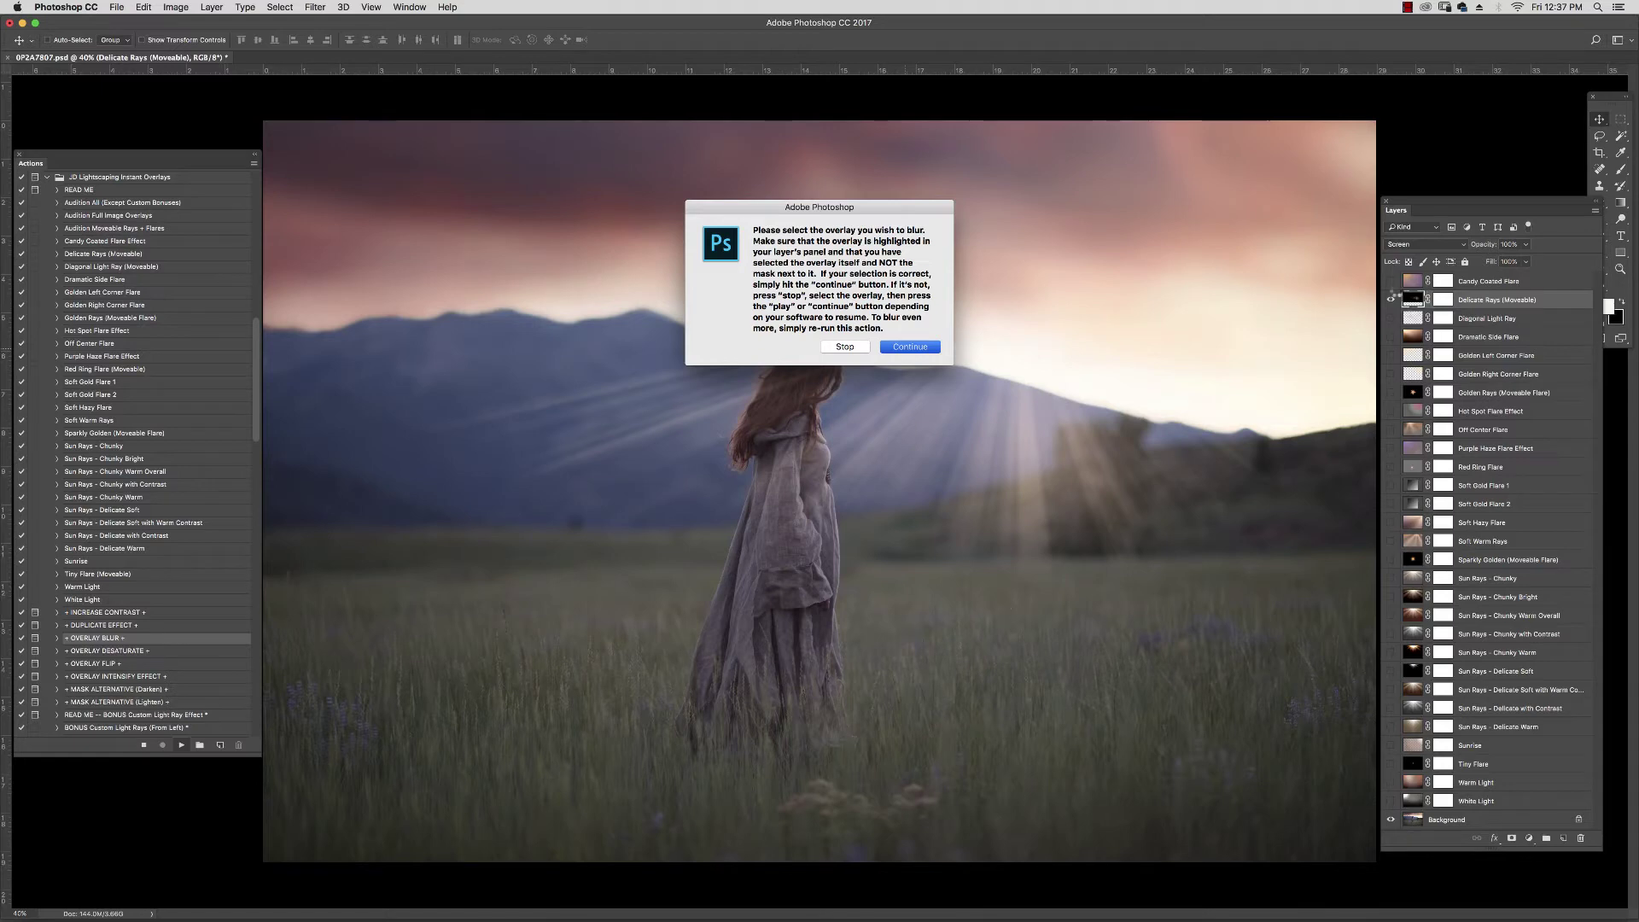
key(Return)
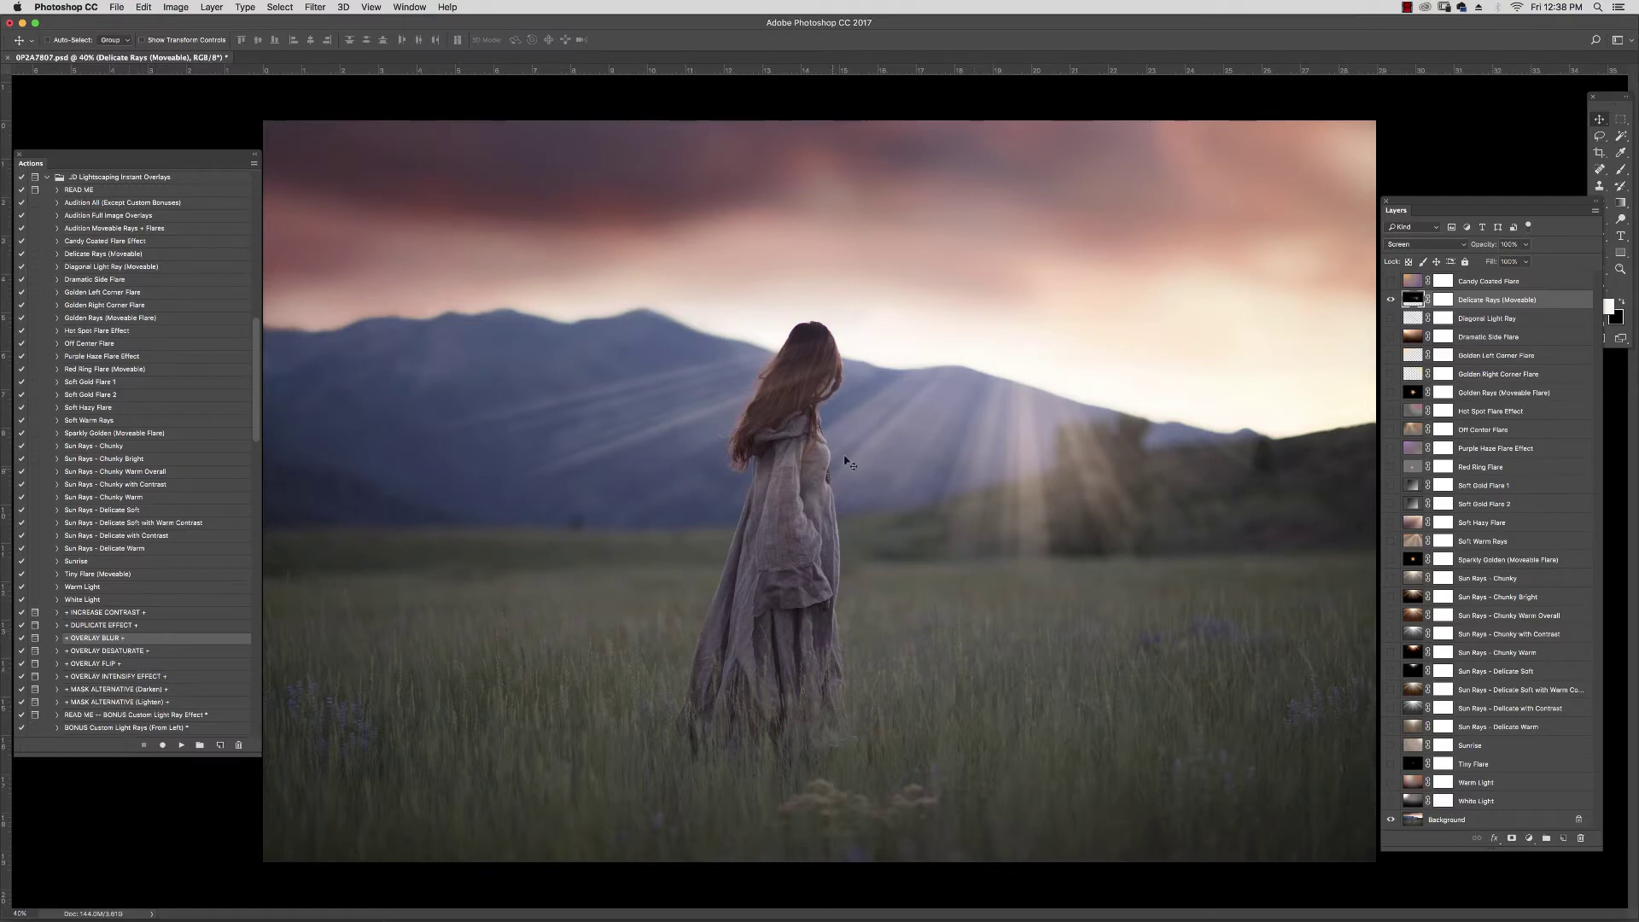
Desaturate the Delicate Rays layer with the + OVERLAY DESATURATE + action.
click(118, 653)
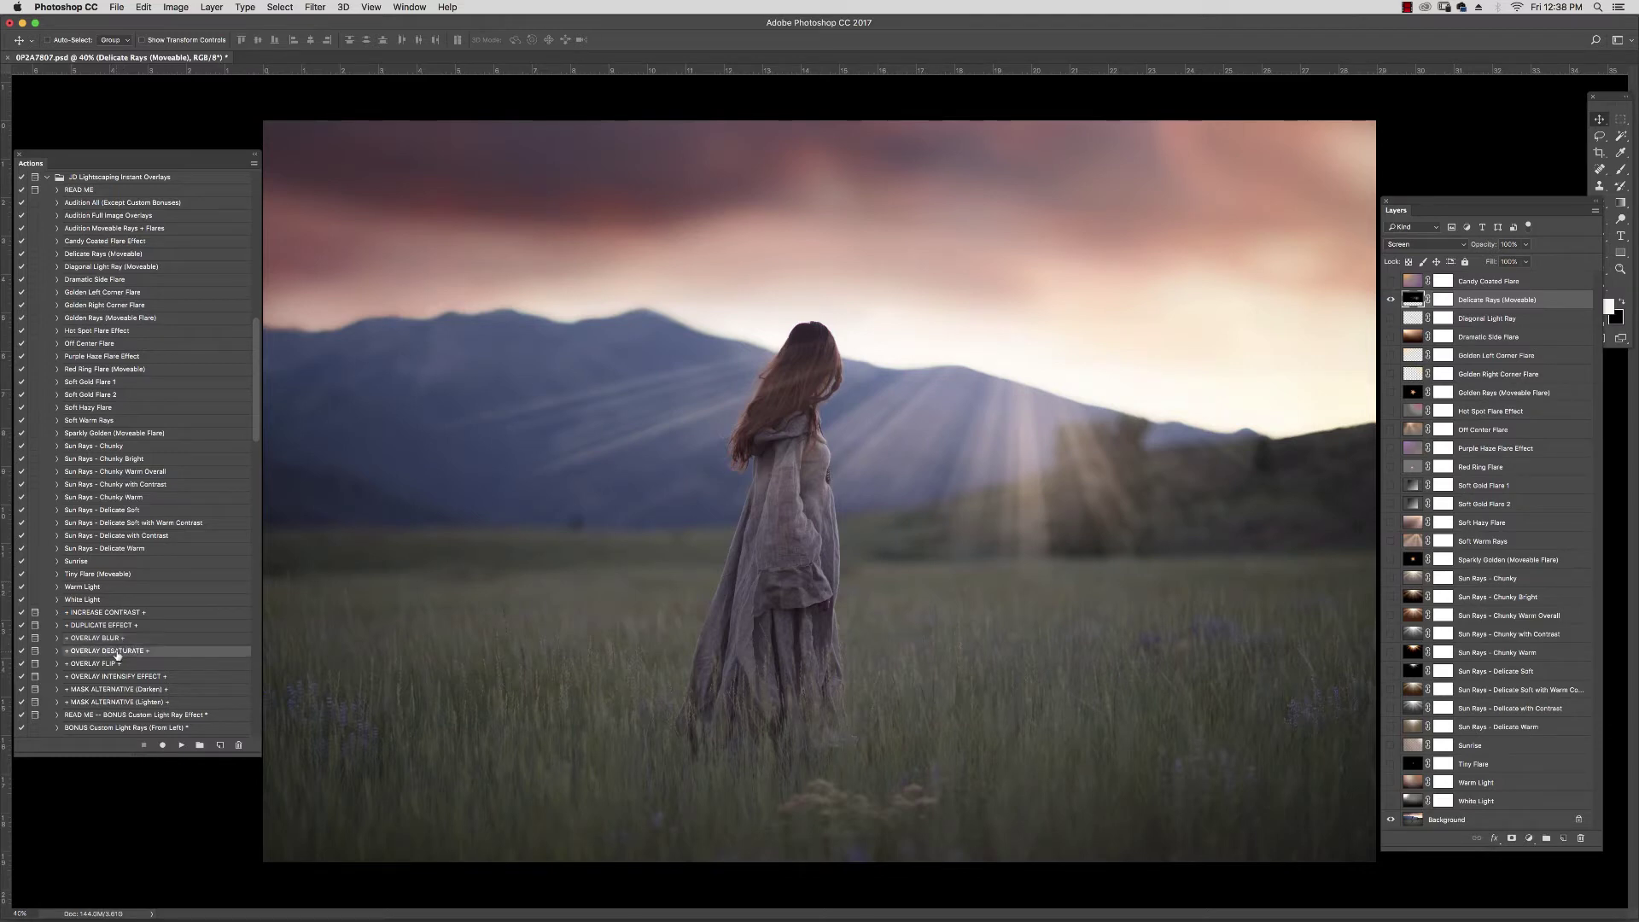
click(181, 745)
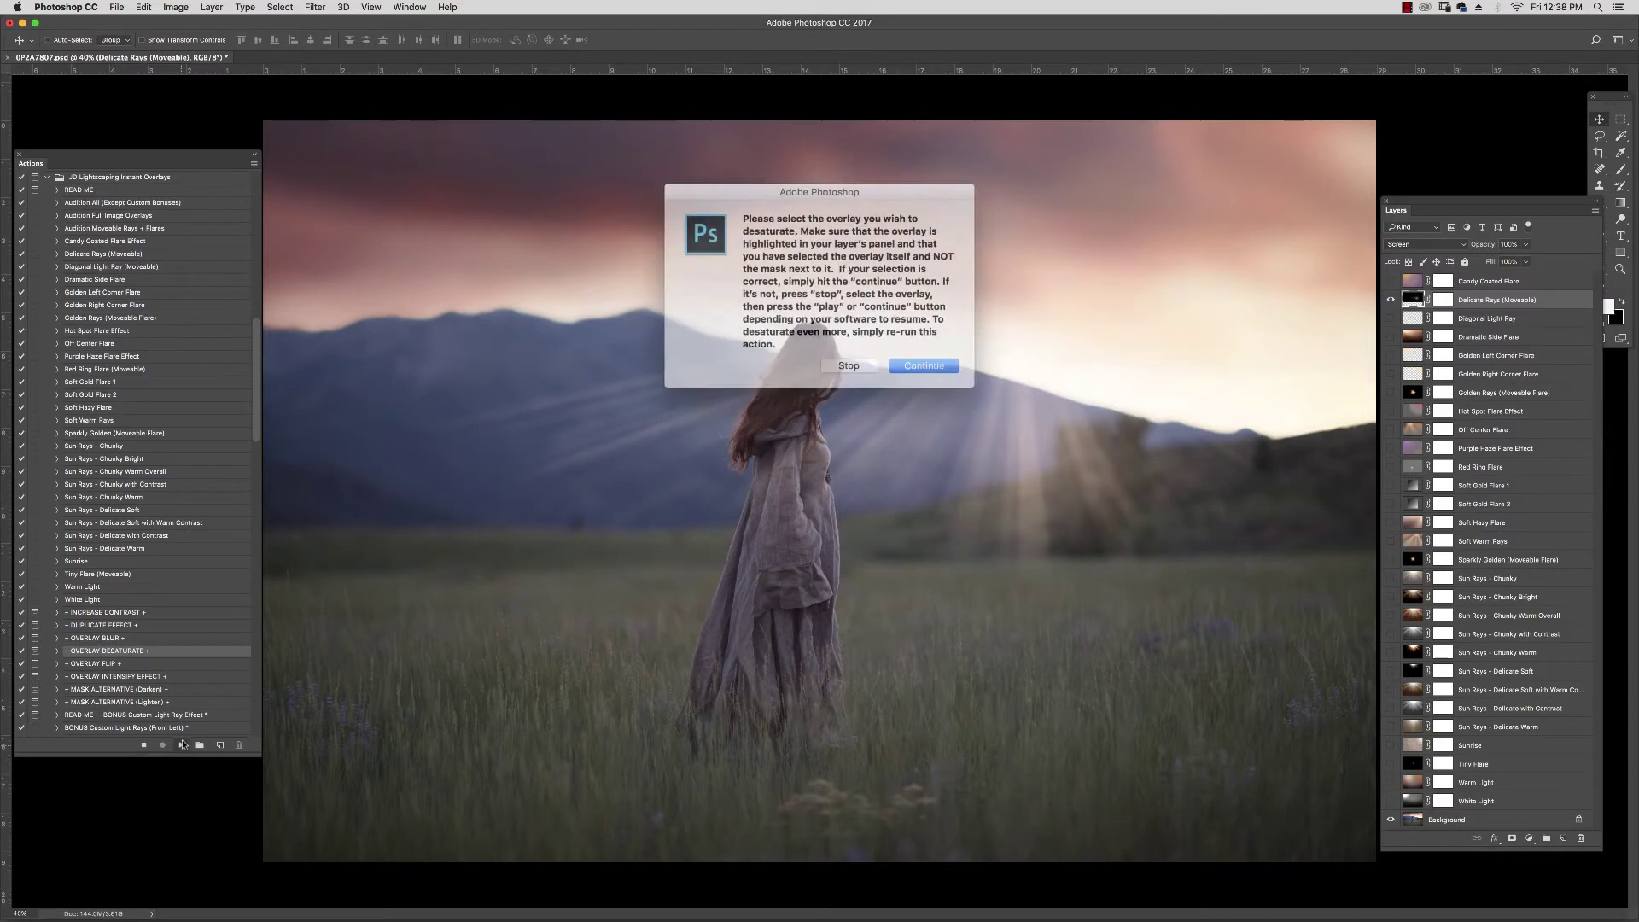
click(925, 356)
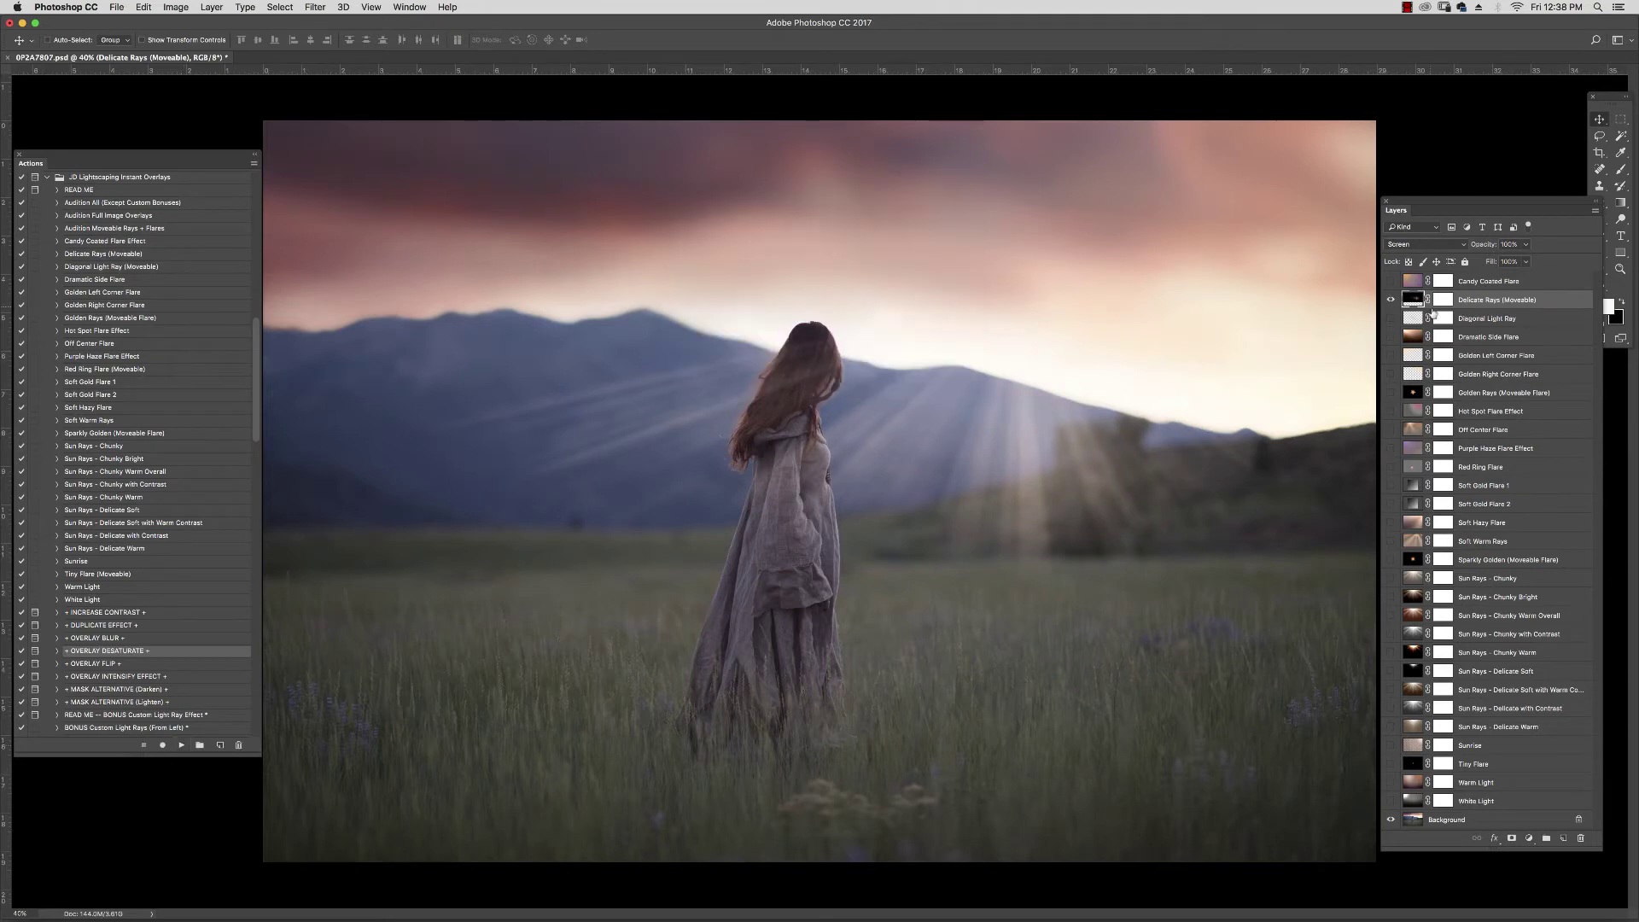
Hide Delicate Rays, show the Diagonal Light Ray overlay and reposition it over the field.
click(1390, 300)
click(1391, 319)
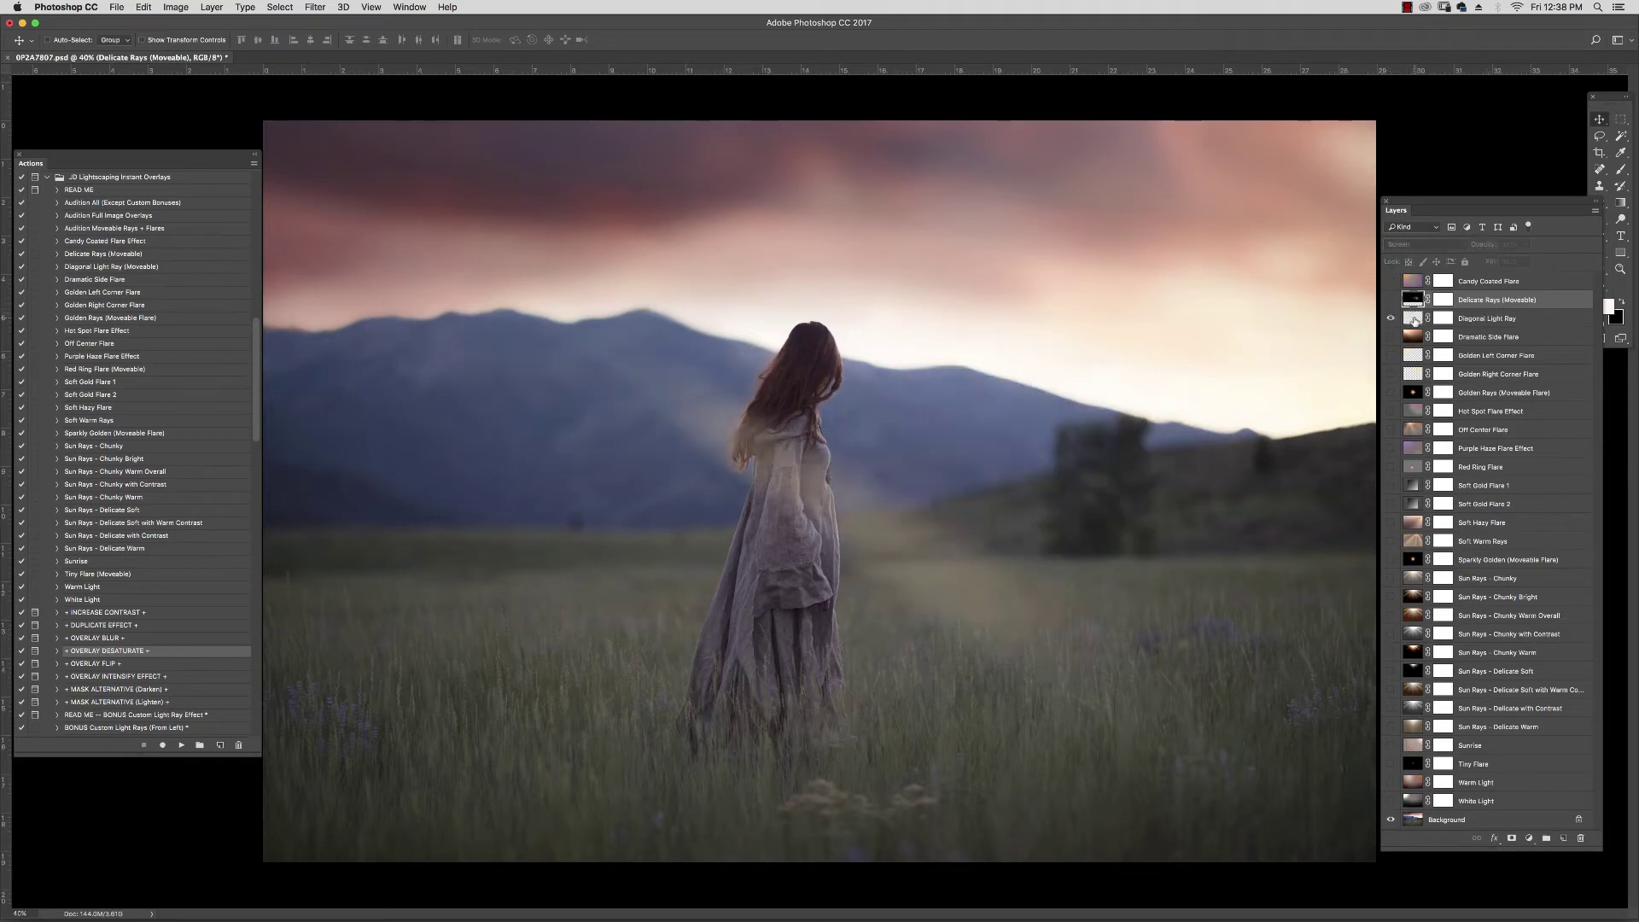
click(1415, 320)
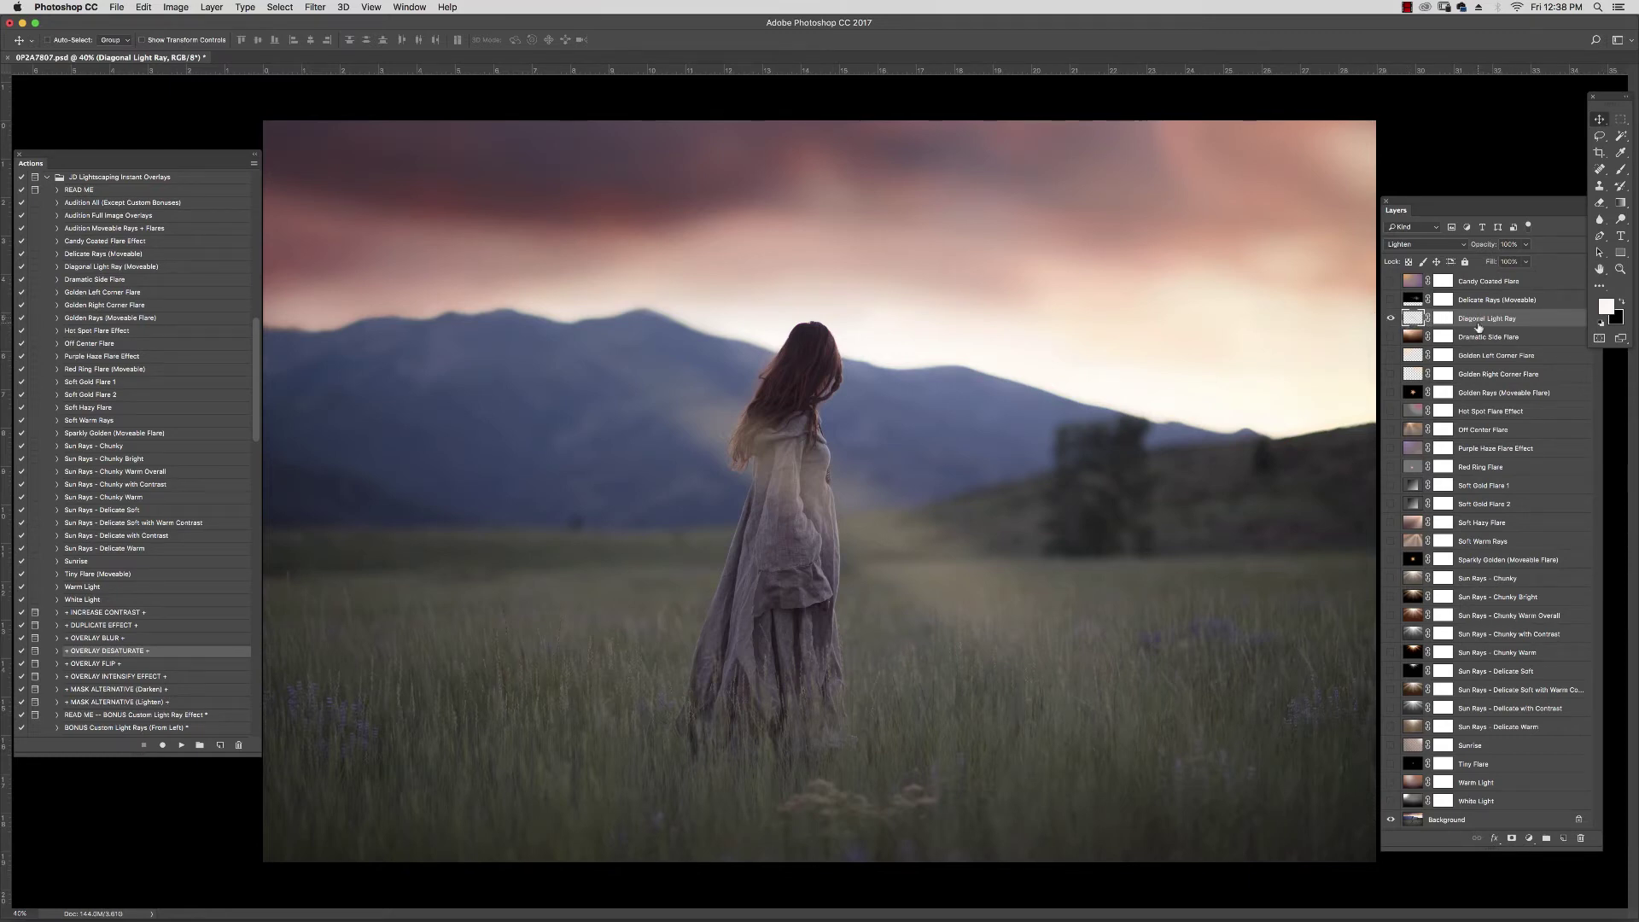
drag(858, 513, 841, 478)
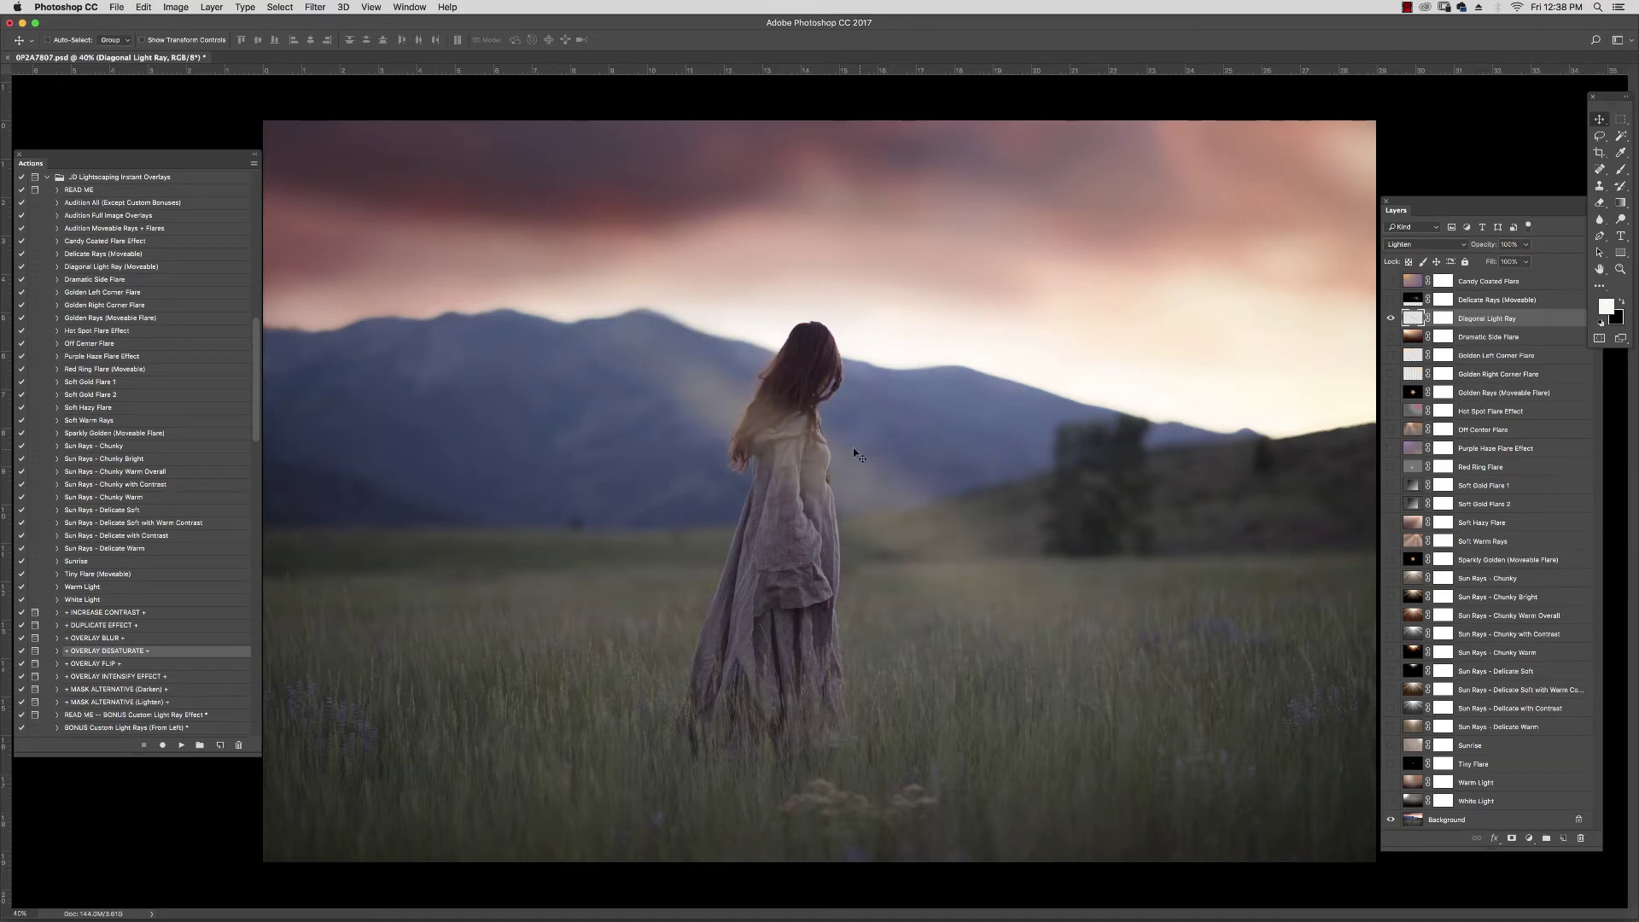
Flip the Diagonal Light Ray with OVERLAY FLIP and move it up and left.
click(93, 664)
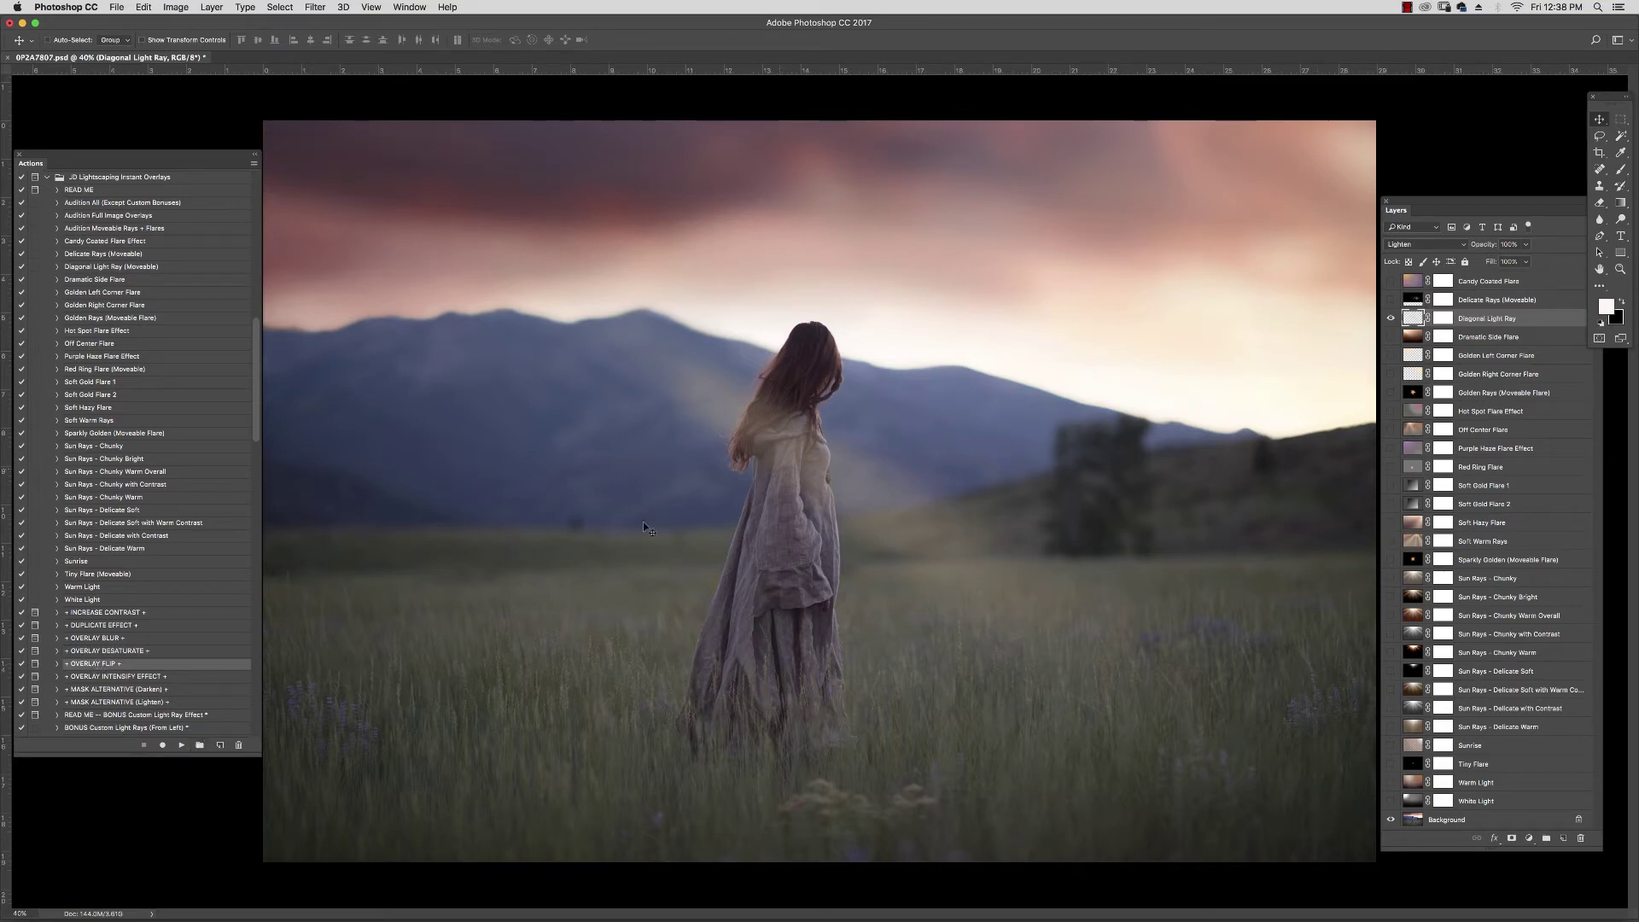
click(181, 744)
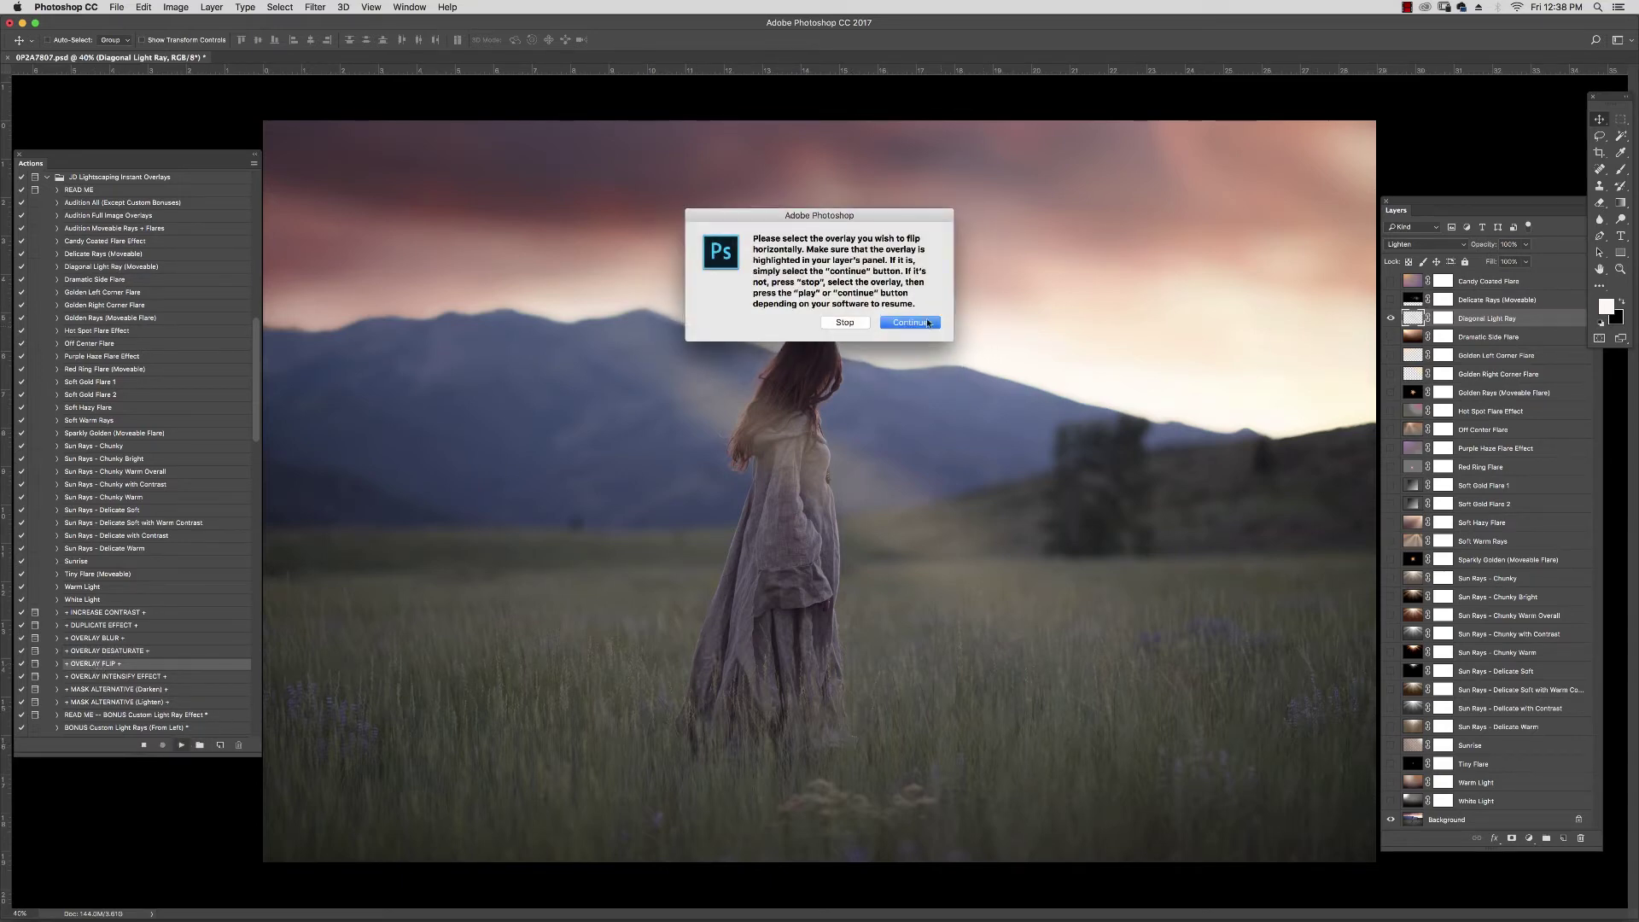
key(Return)
drag(1082, 440, 1033, 329)
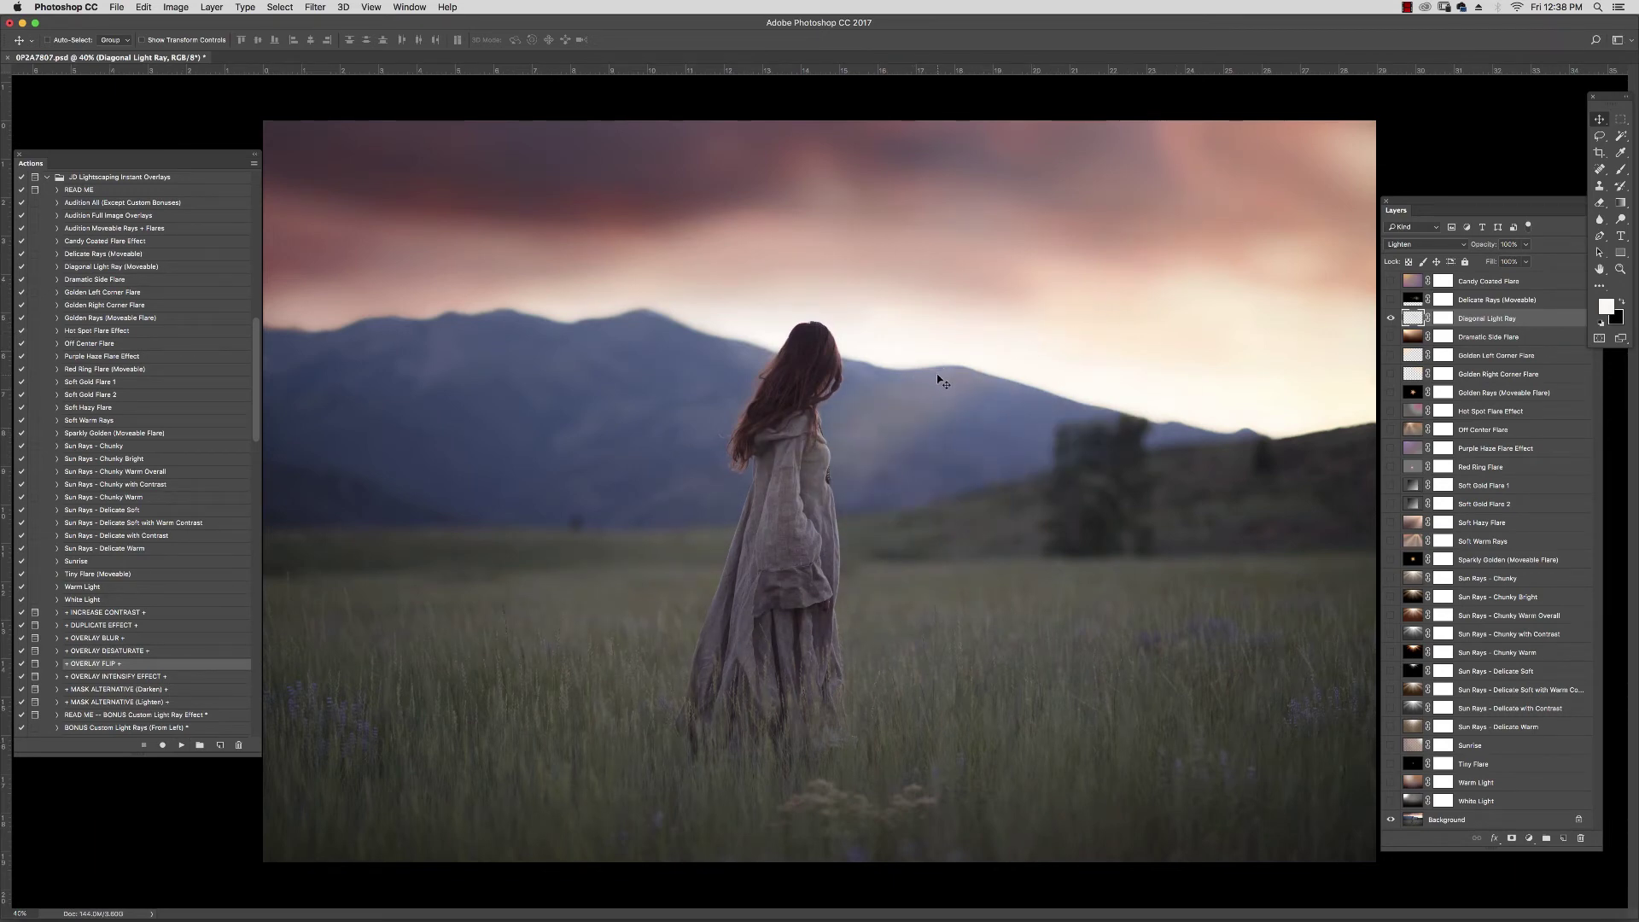
Duplicate the light ray with DUPLICATE EFFECT, shift the copy right and down, then hide it.
click(150, 626)
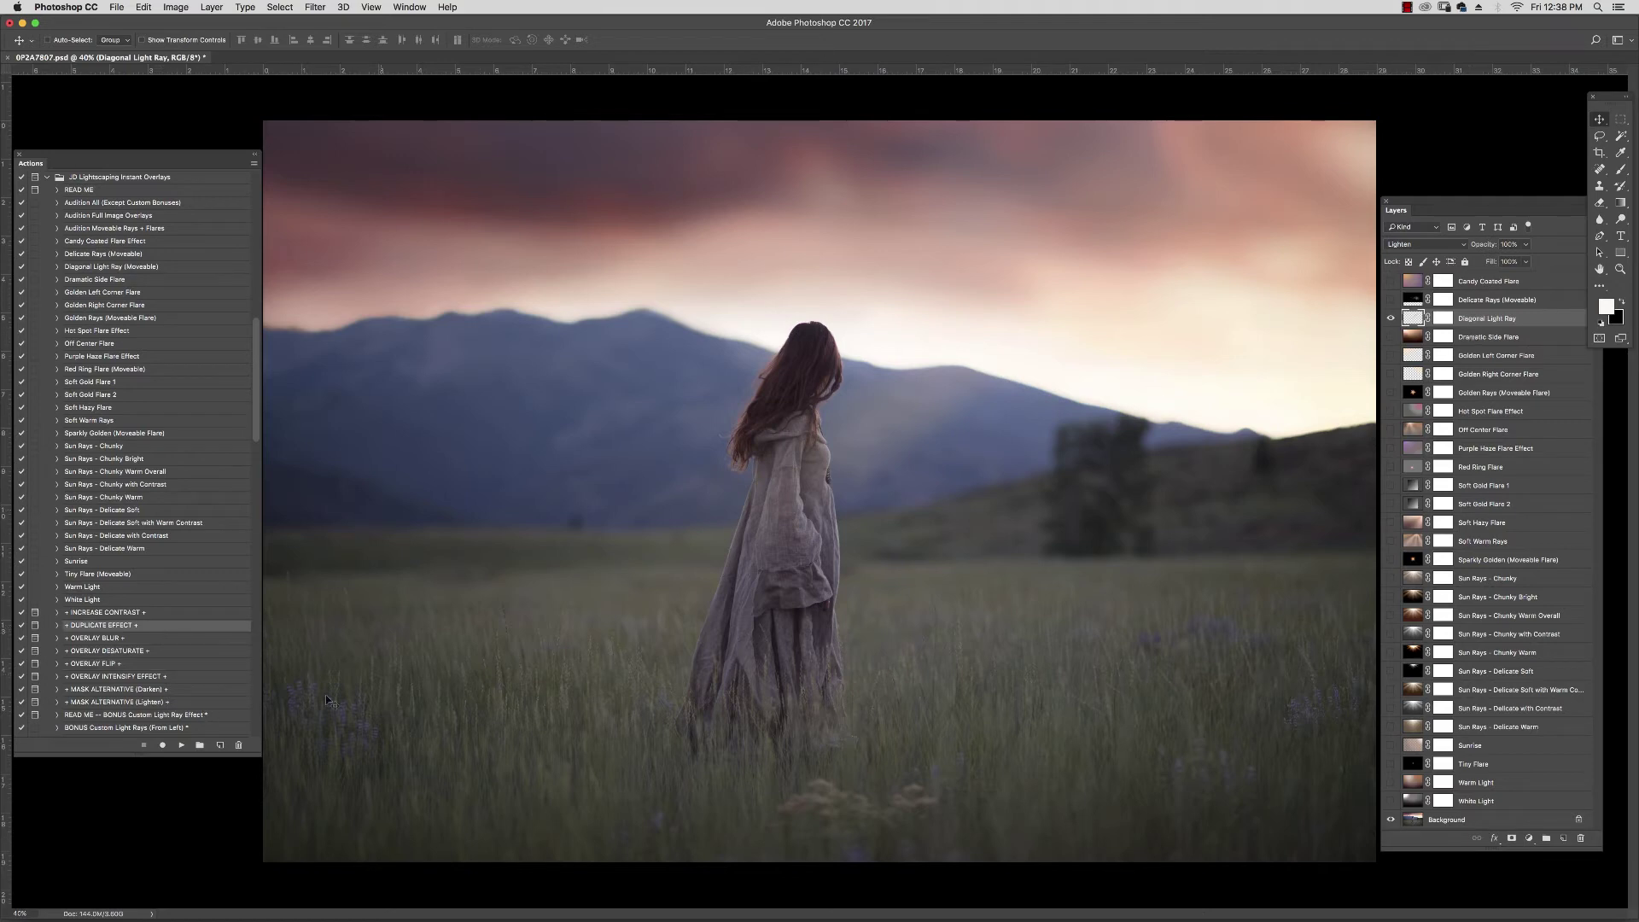
click(181, 746)
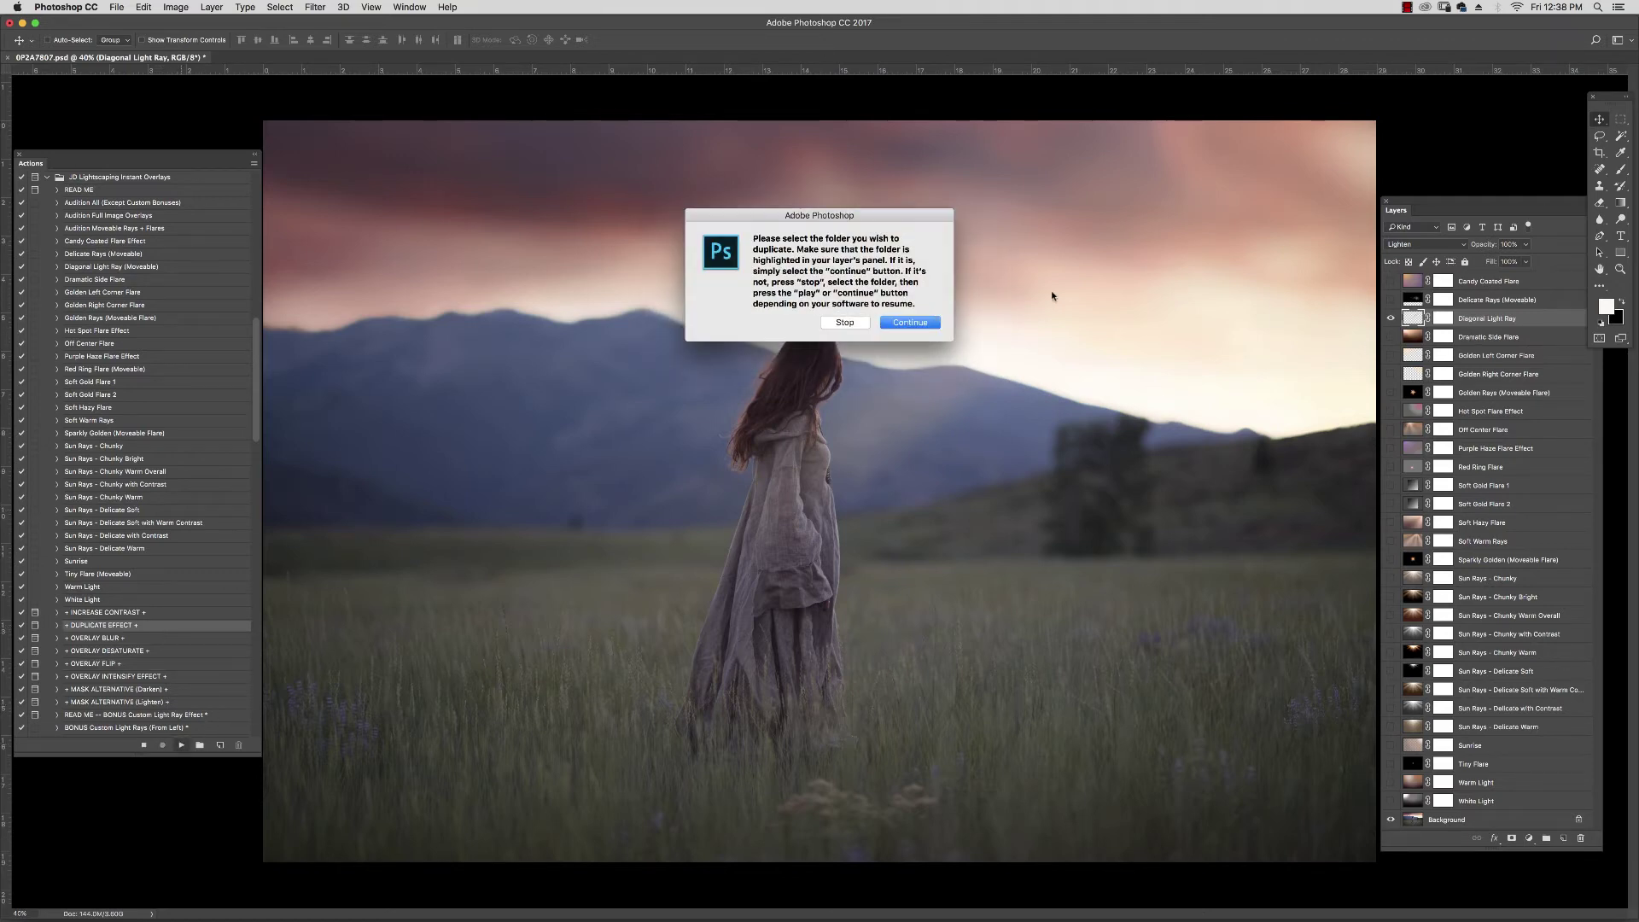
click(907, 326)
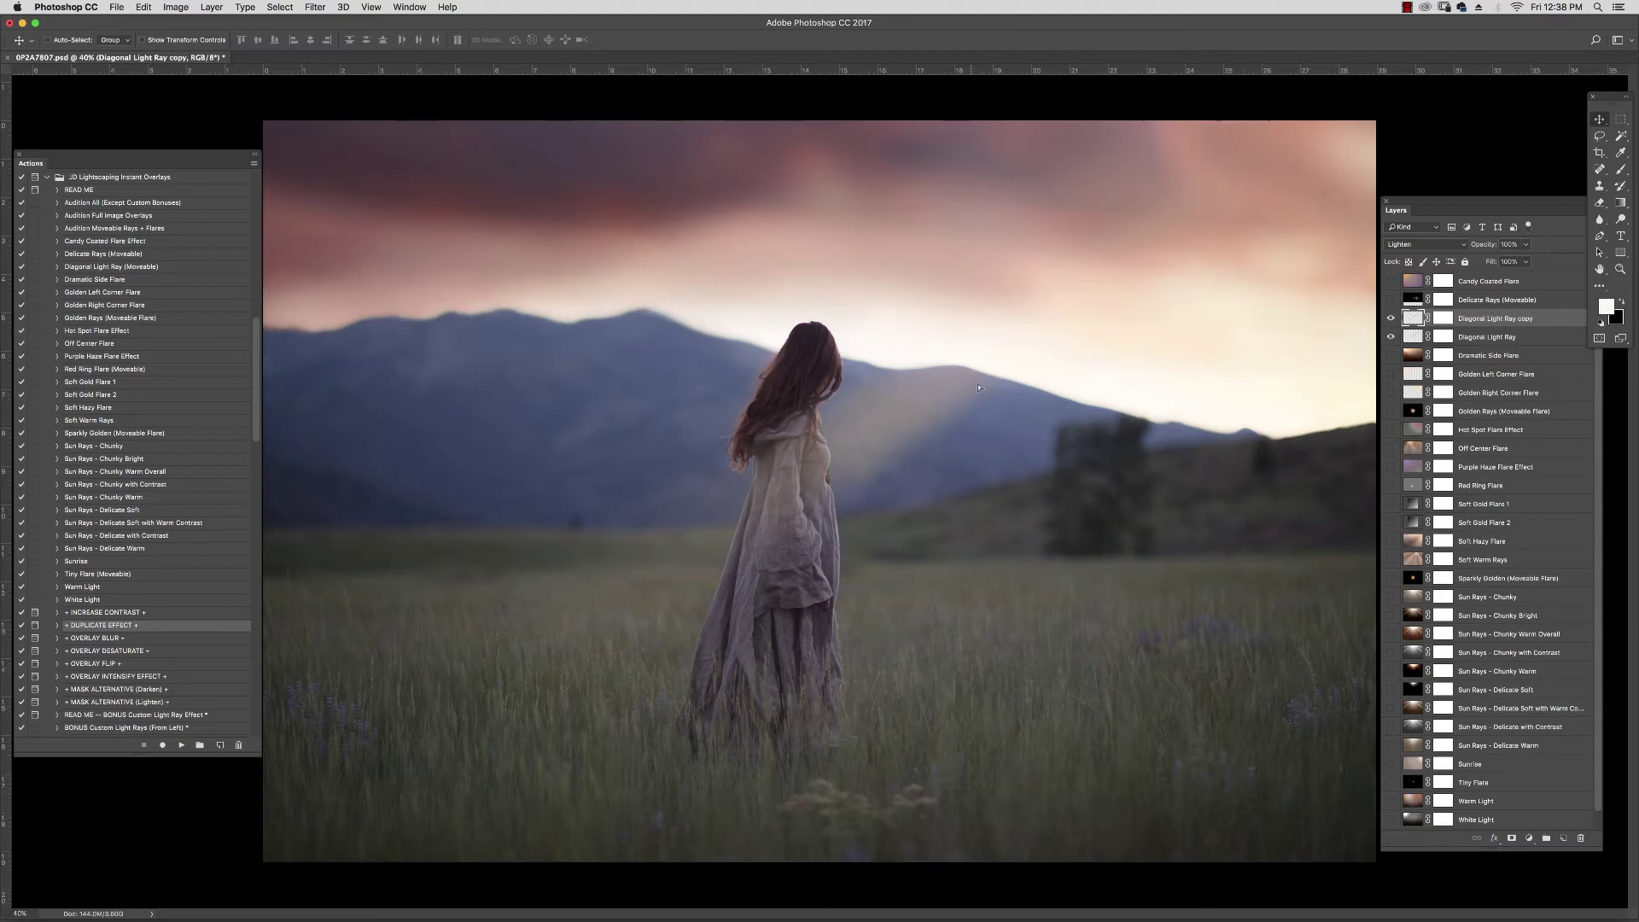
drag(974, 430, 854, 373)
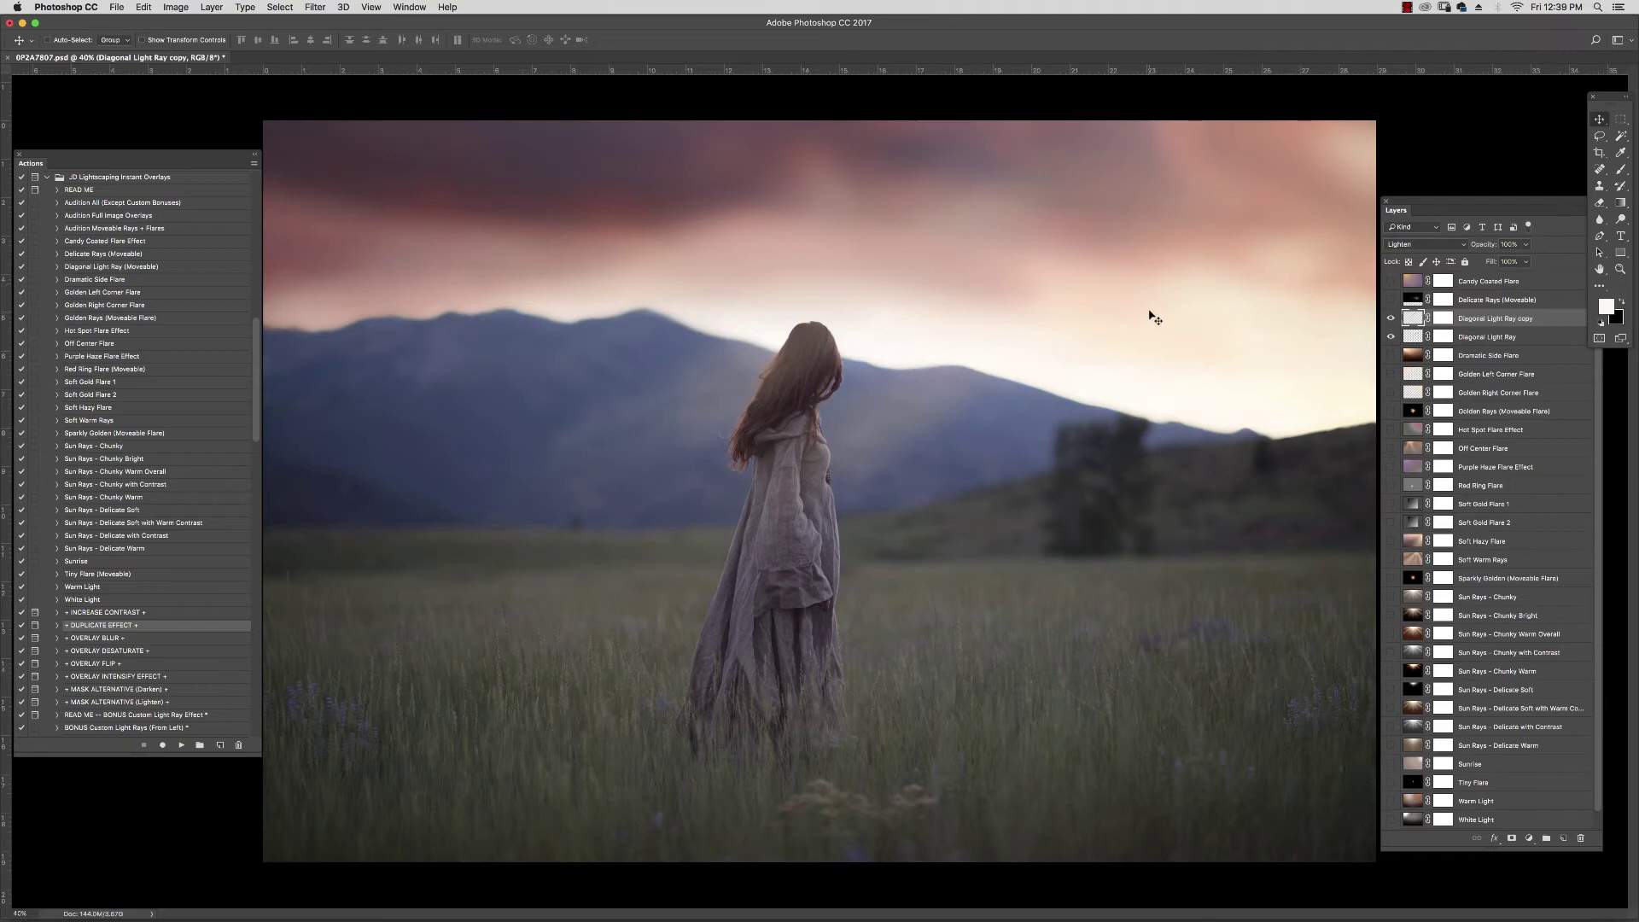
click(1390, 318)
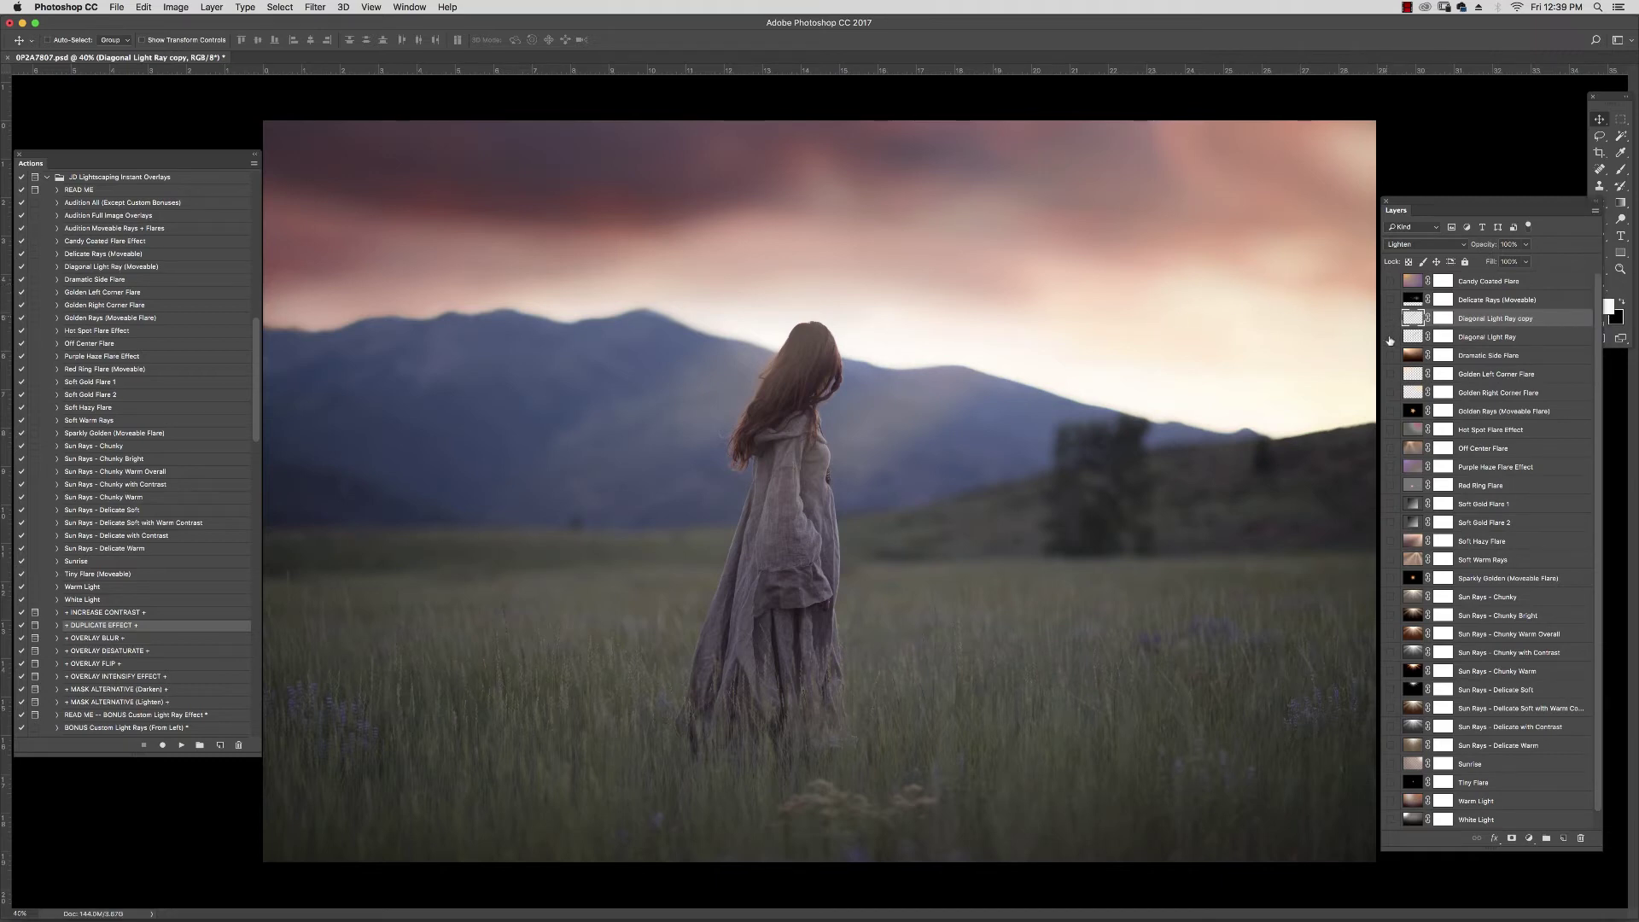
Hide the original Diagonal Light Ray and try the Dramatic Side Flare, flipped with OVERLAY FLIP.
click(1391, 337)
click(1479, 355)
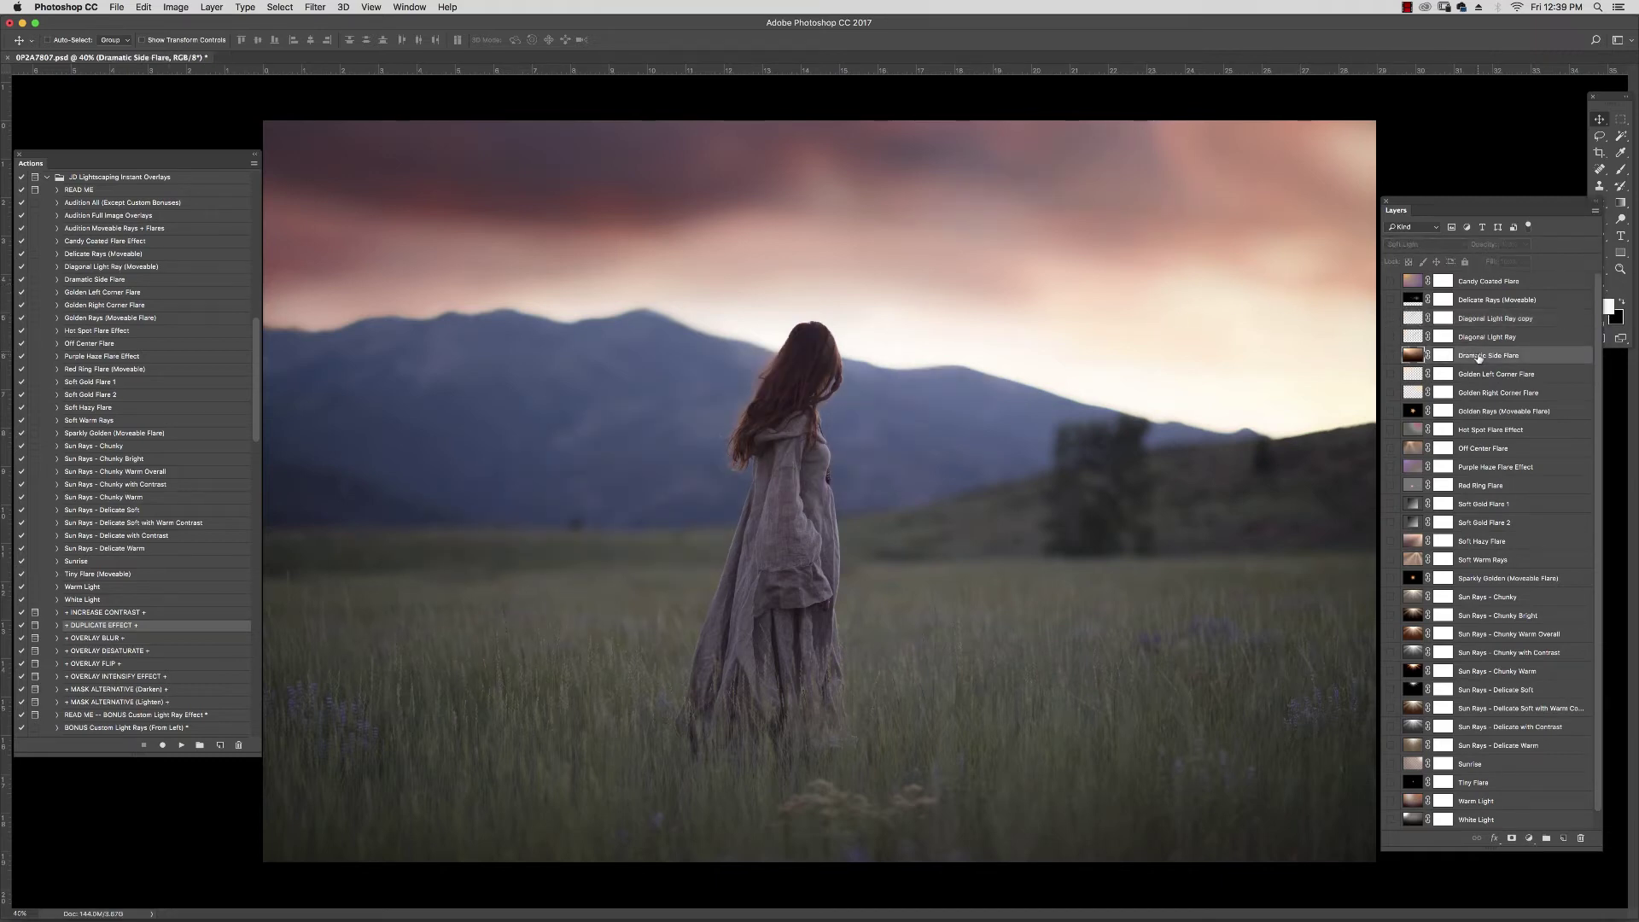
click(1392, 356)
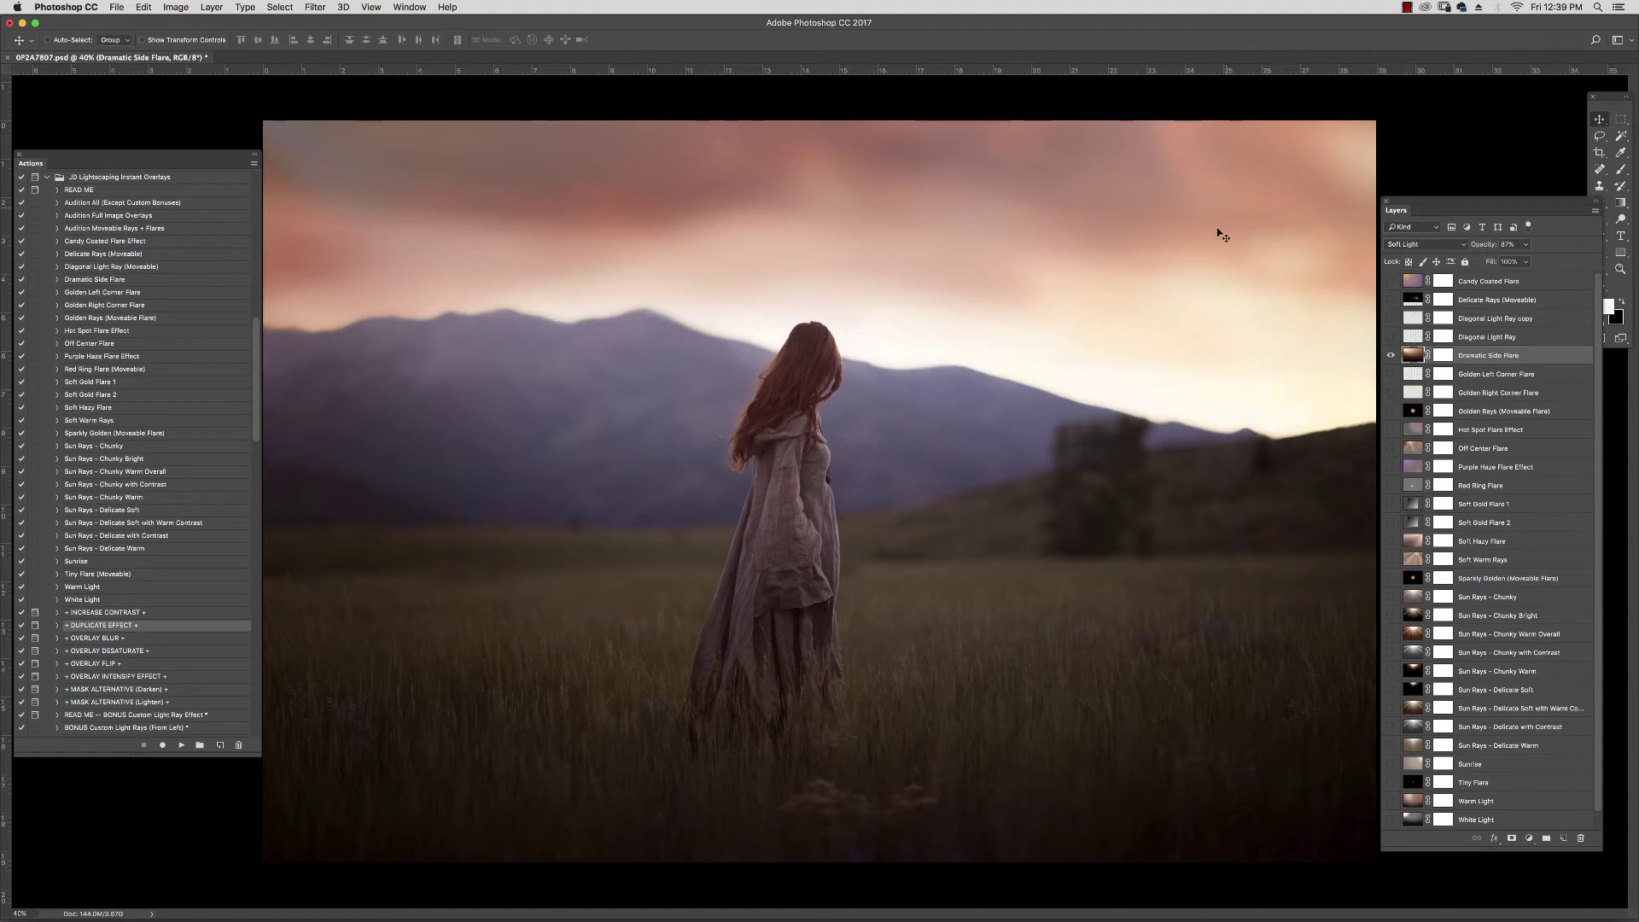
click(101, 664)
click(181, 745)
click(910, 322)
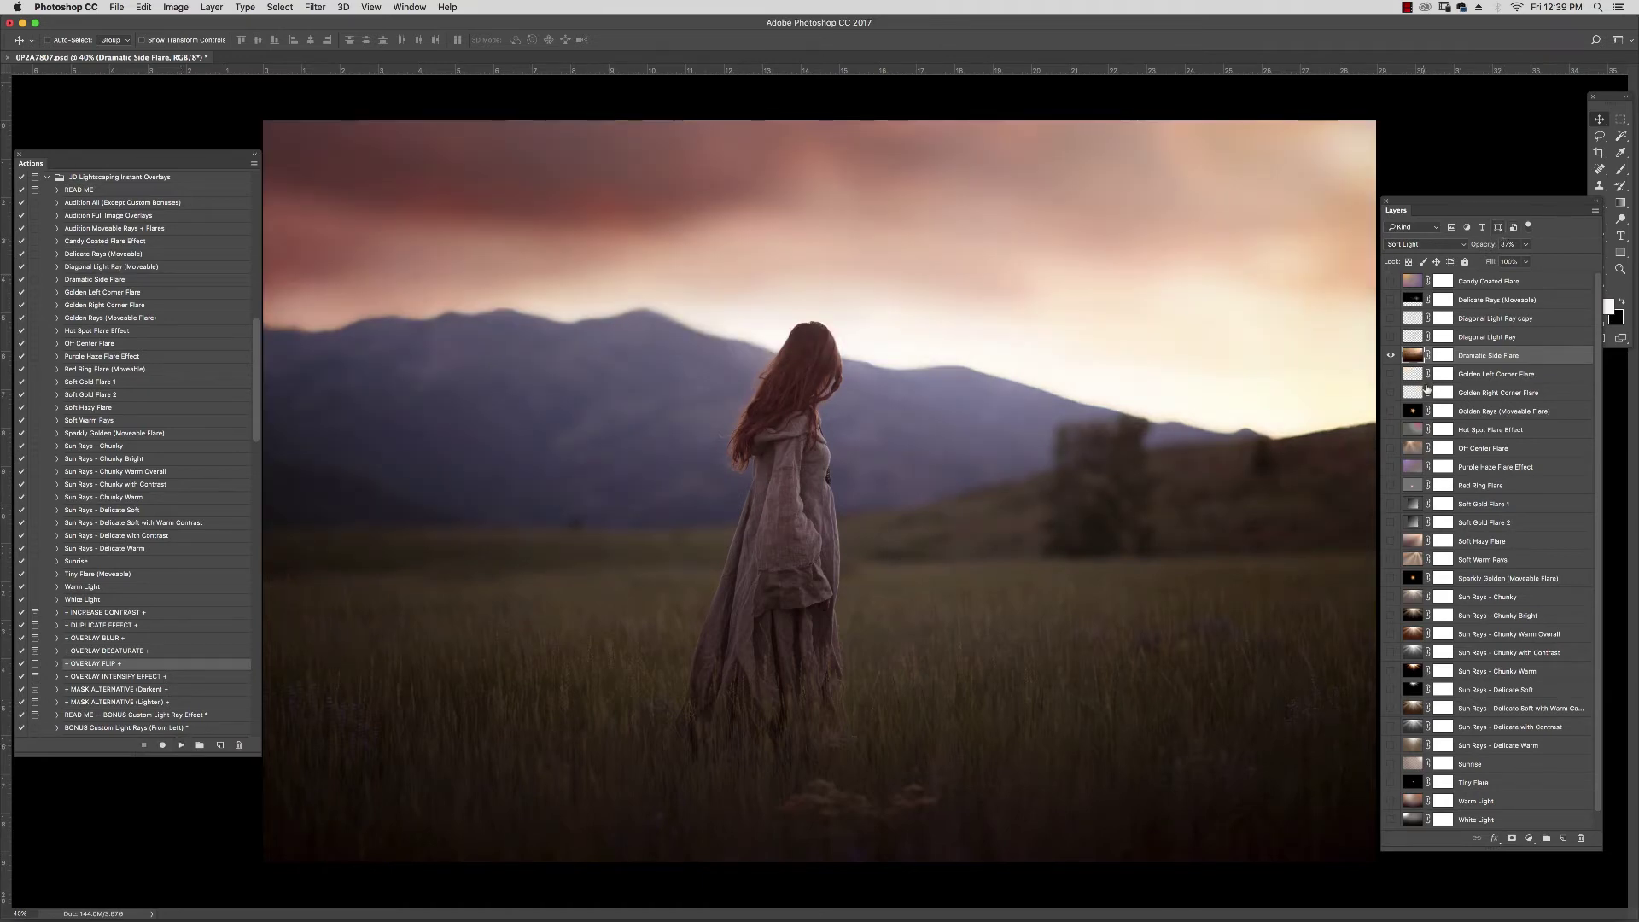
click(1392, 357)
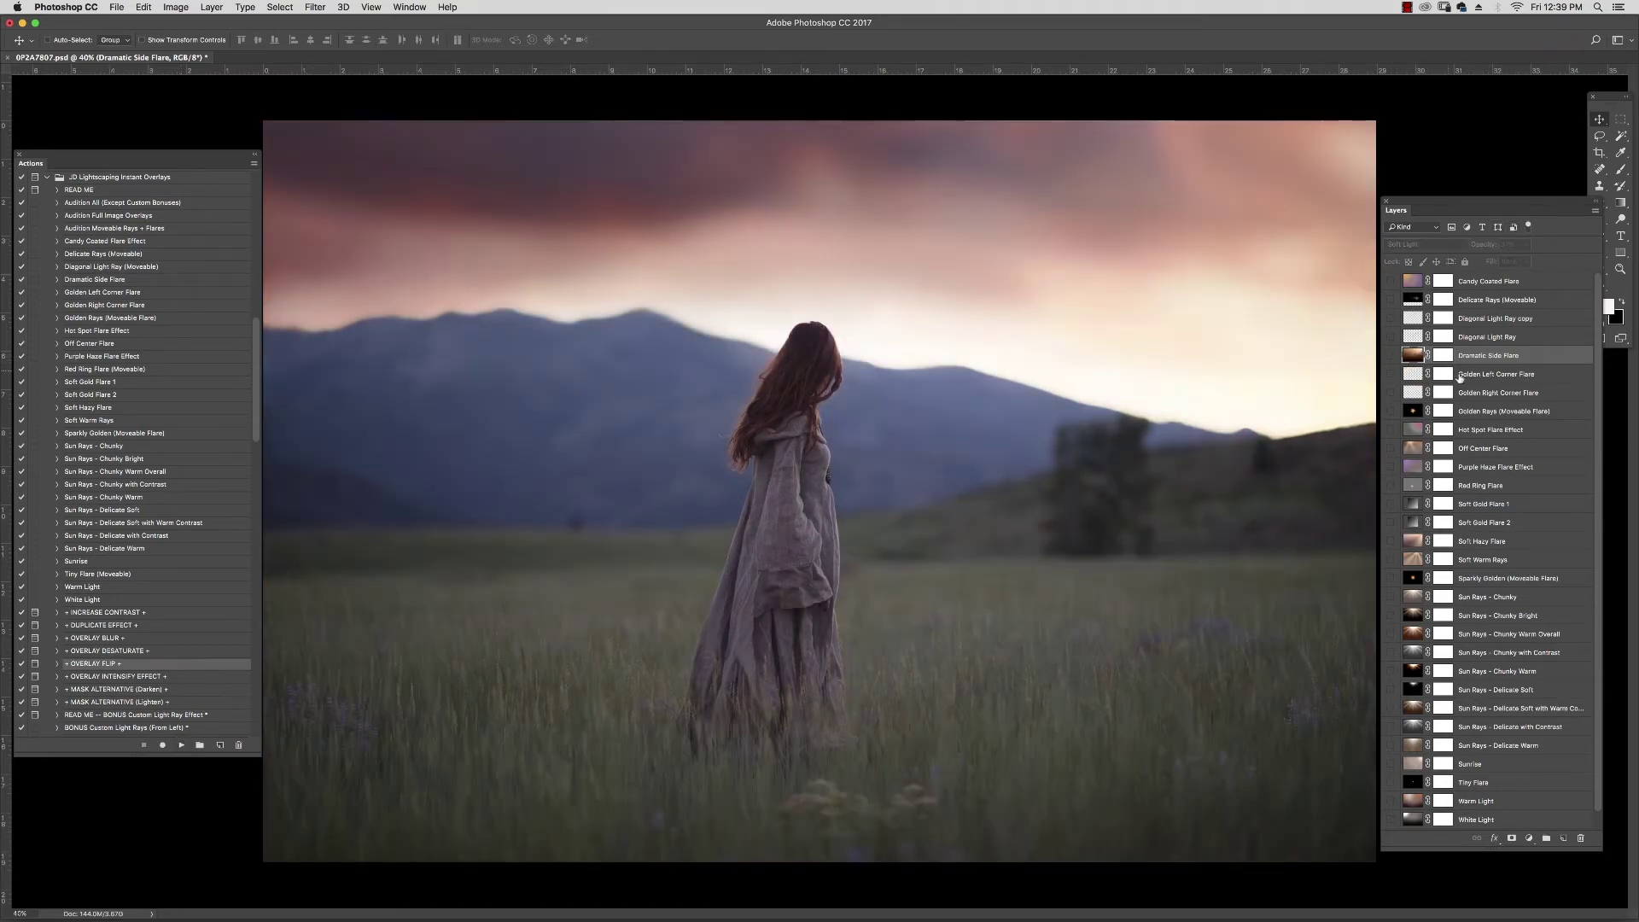
Preview the Golden Left and Right Corner Flares, then show Golden Rays (Moveable Flare).
click(1397, 379)
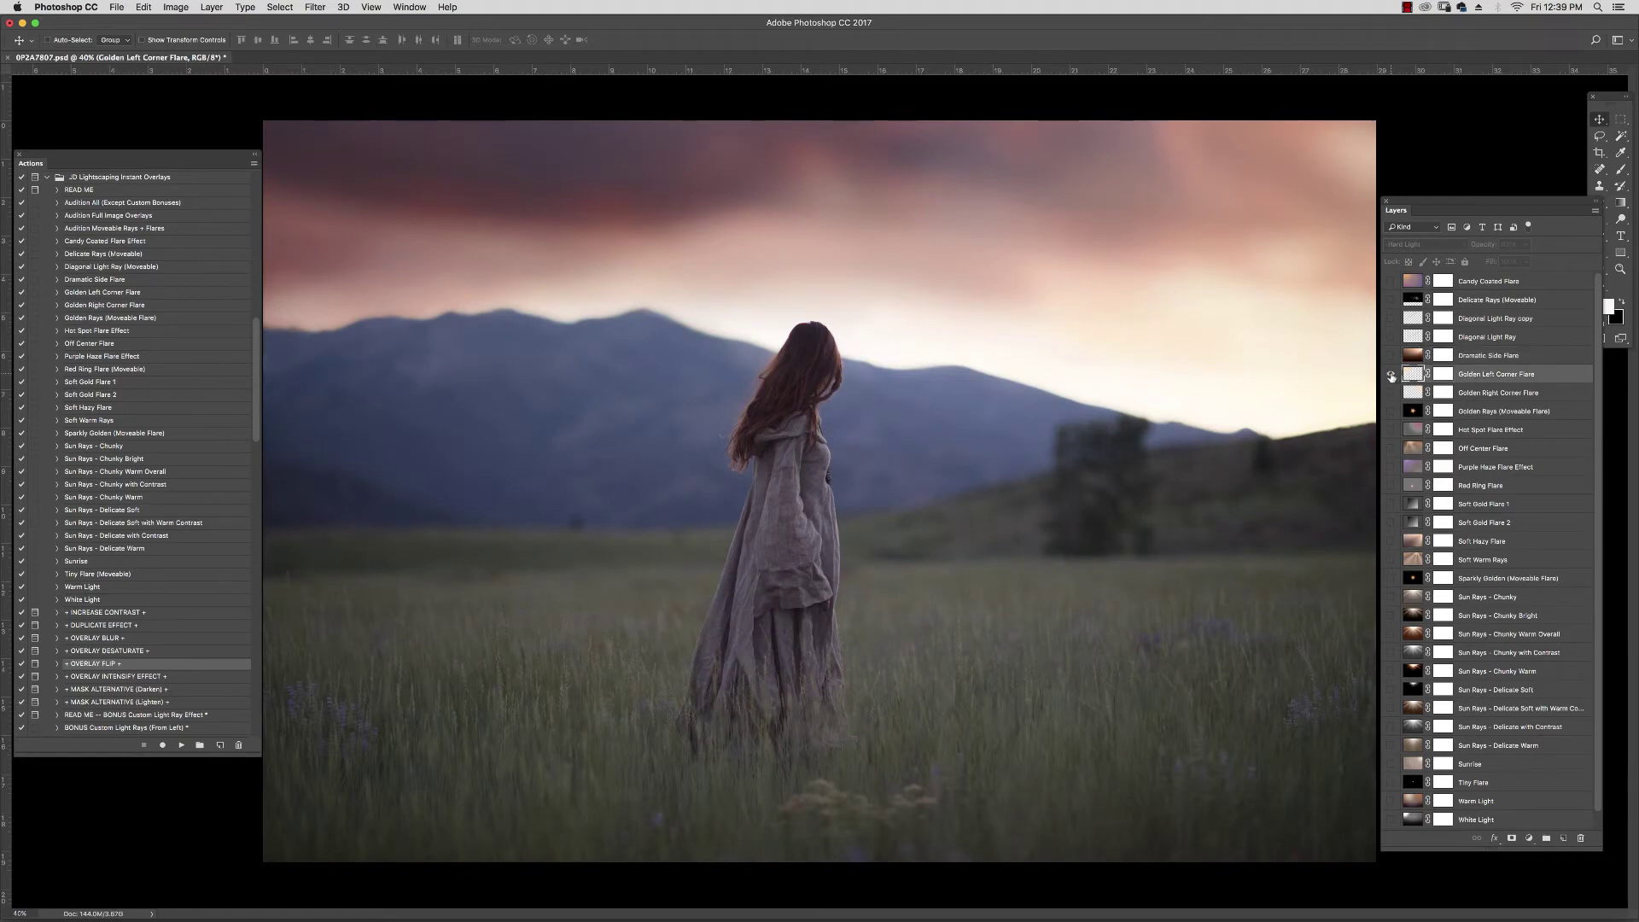
click(1392, 375)
click(1393, 376)
click(1400, 395)
click(1392, 394)
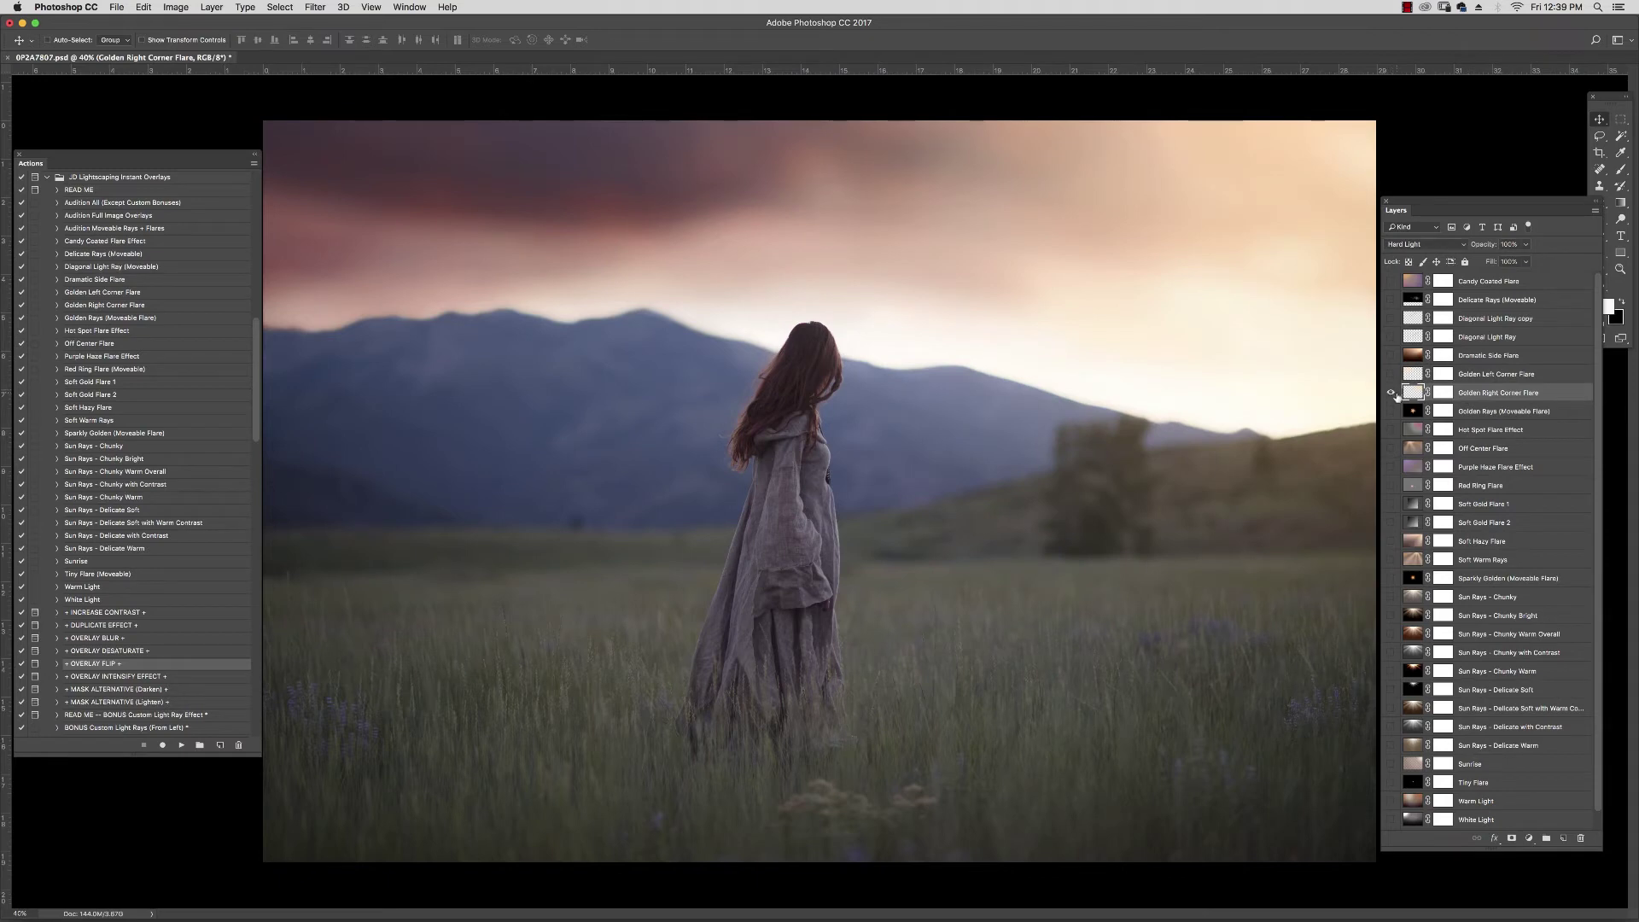
click(1392, 392)
click(1400, 411)
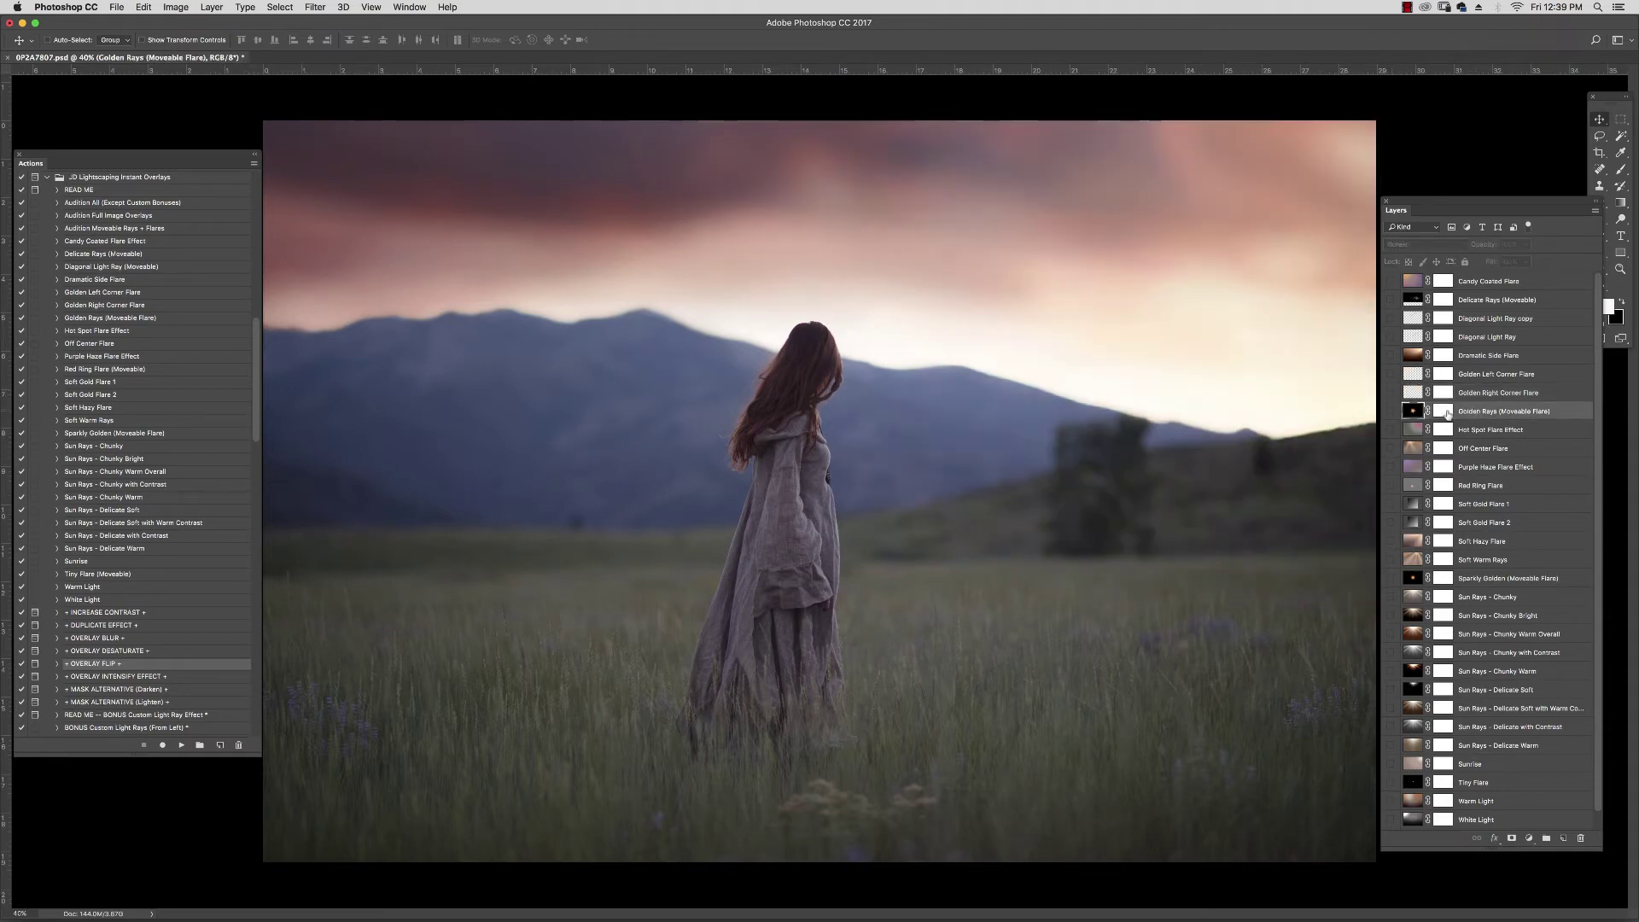
click(1389, 413)
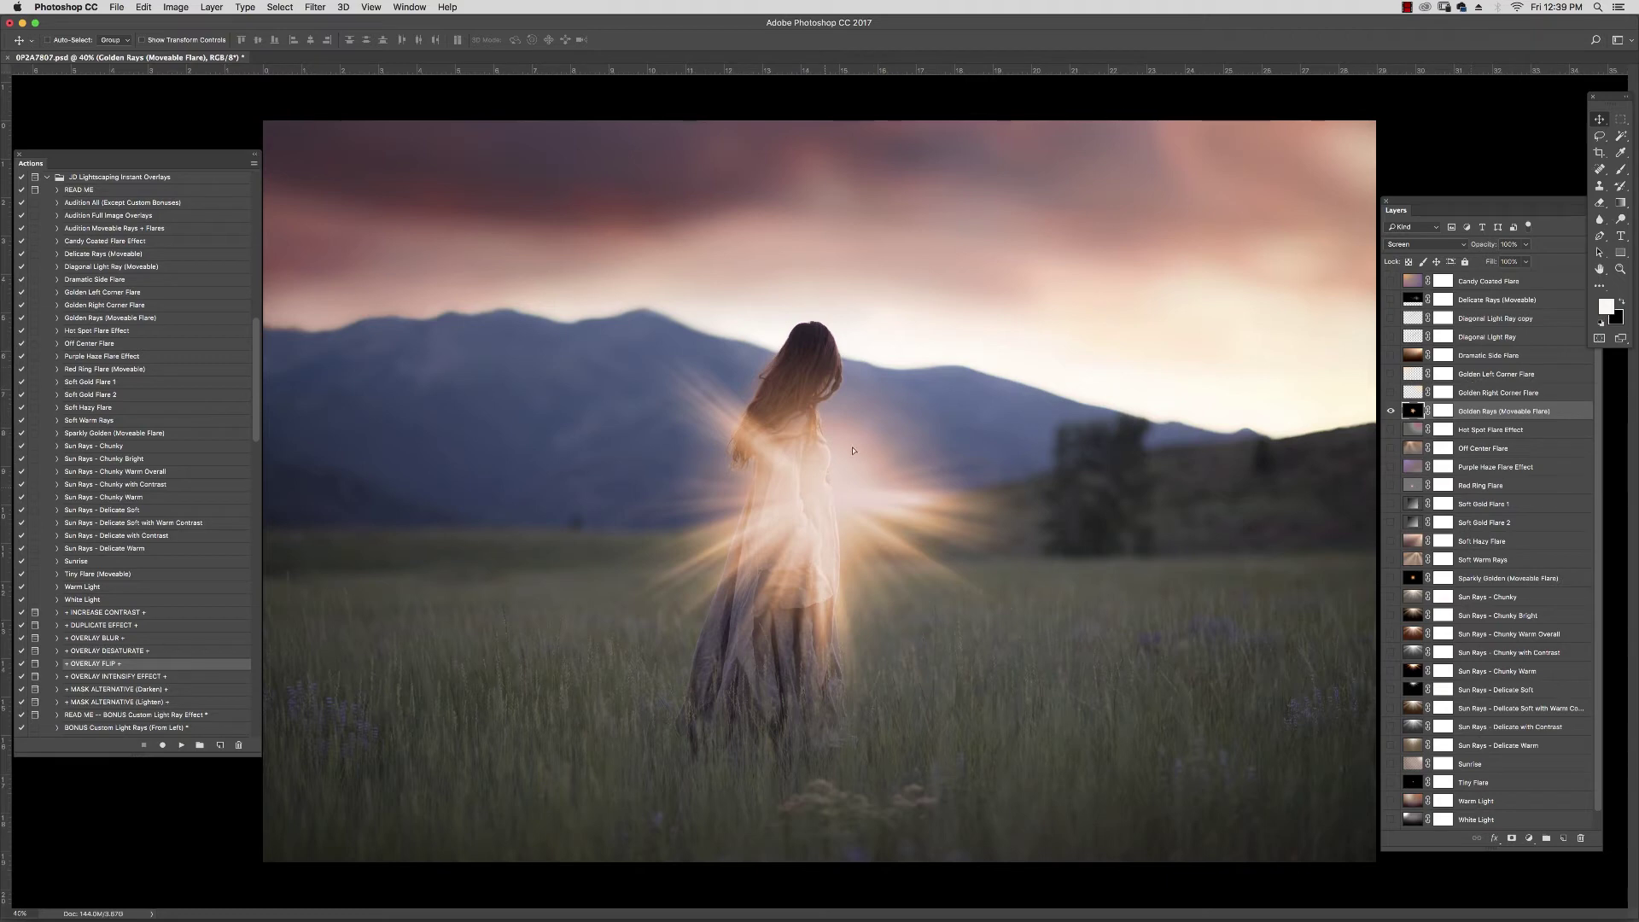
Move the Golden Rays burst onto the right-hand ridge and set its opacity to 52%.
drag(882, 485, 1212, 386)
click(1441, 413)
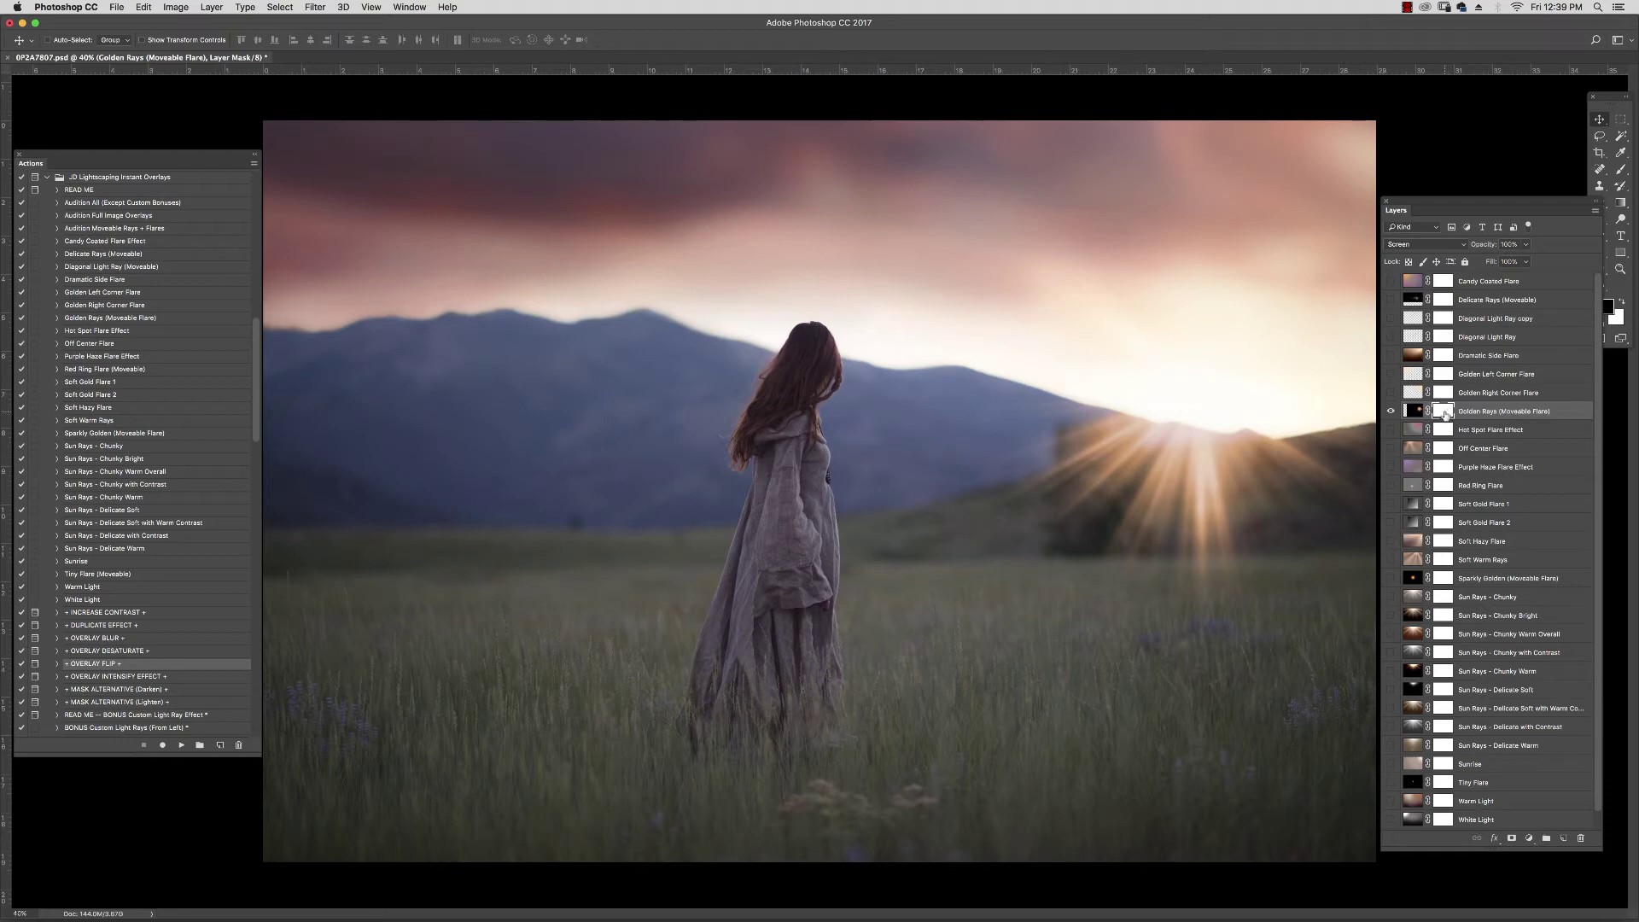
click(1621, 169)
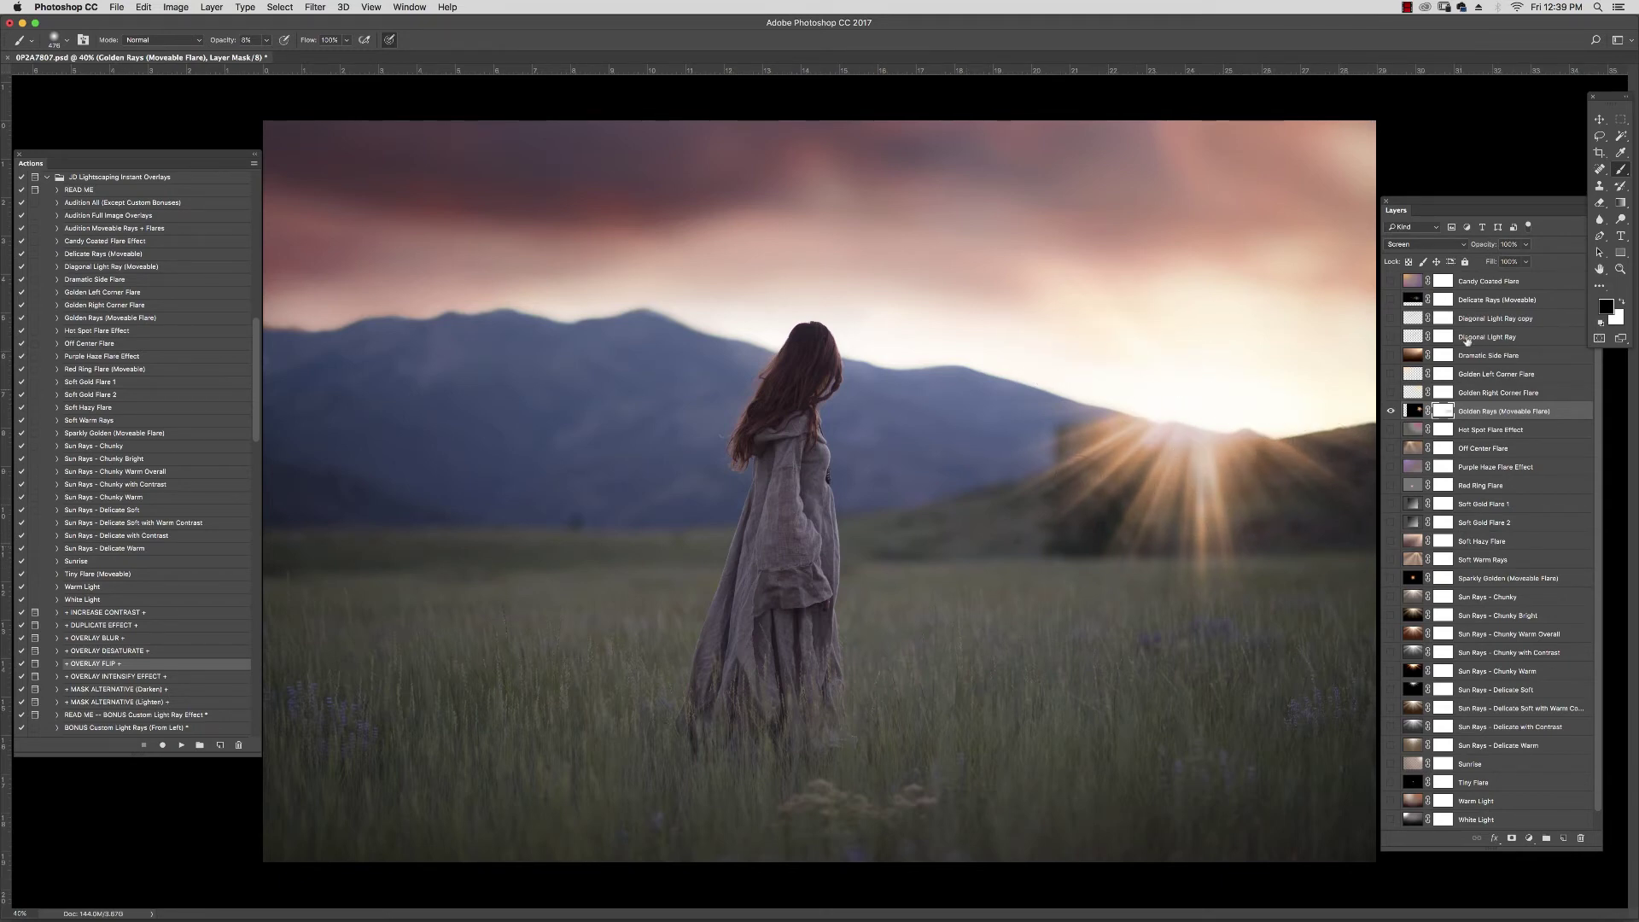
click(1527, 245)
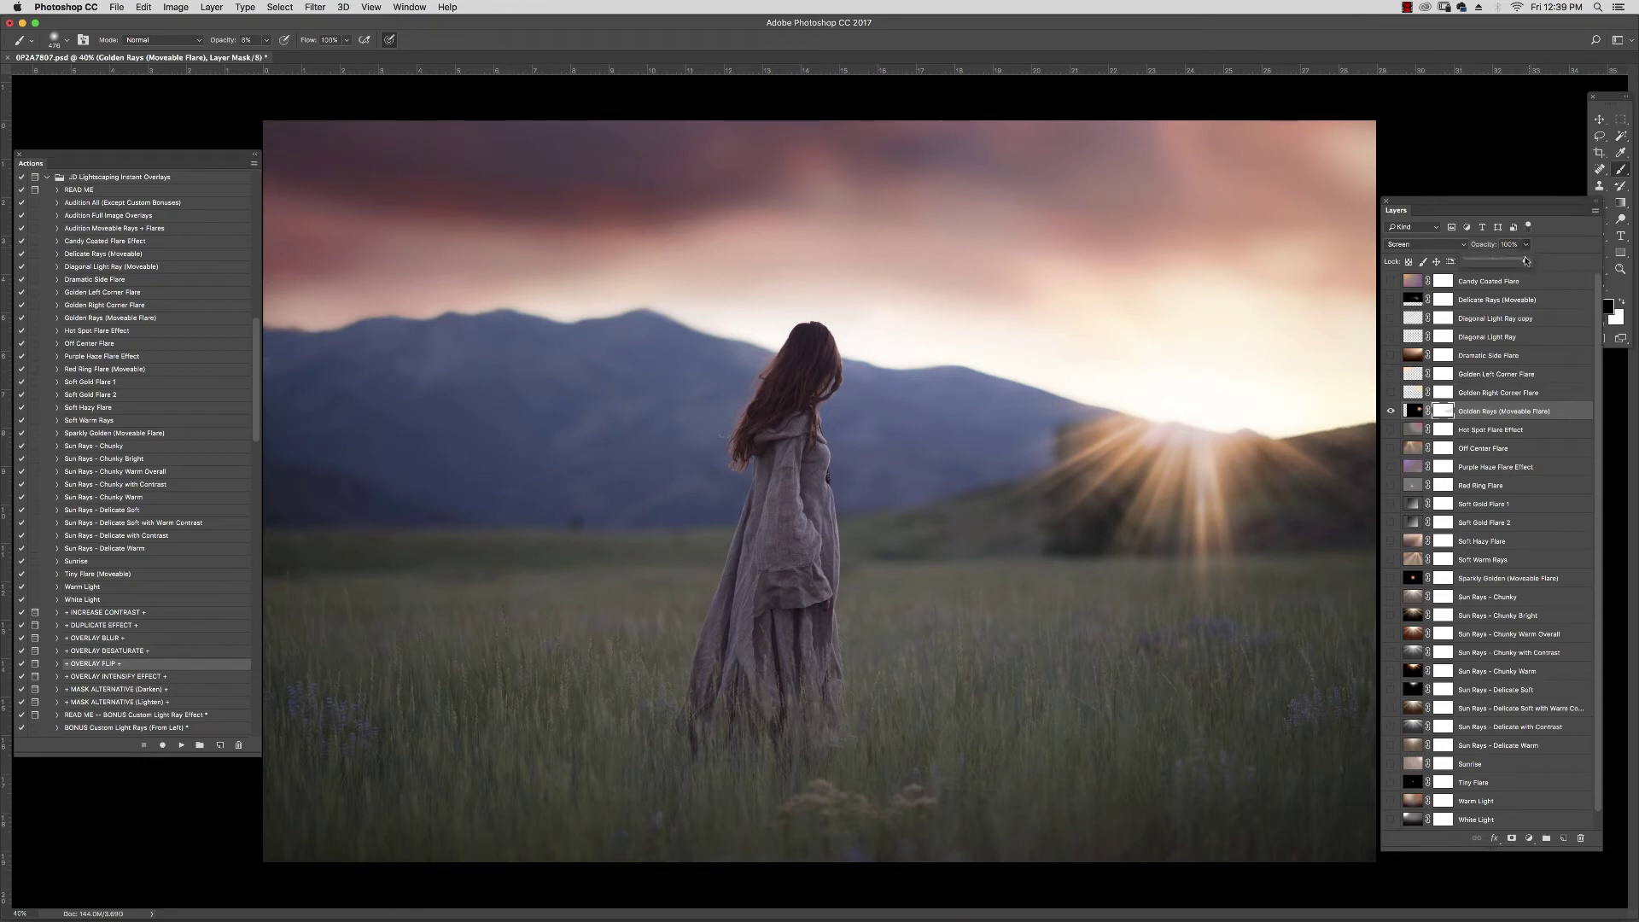
drag(1526, 261, 1499, 261)
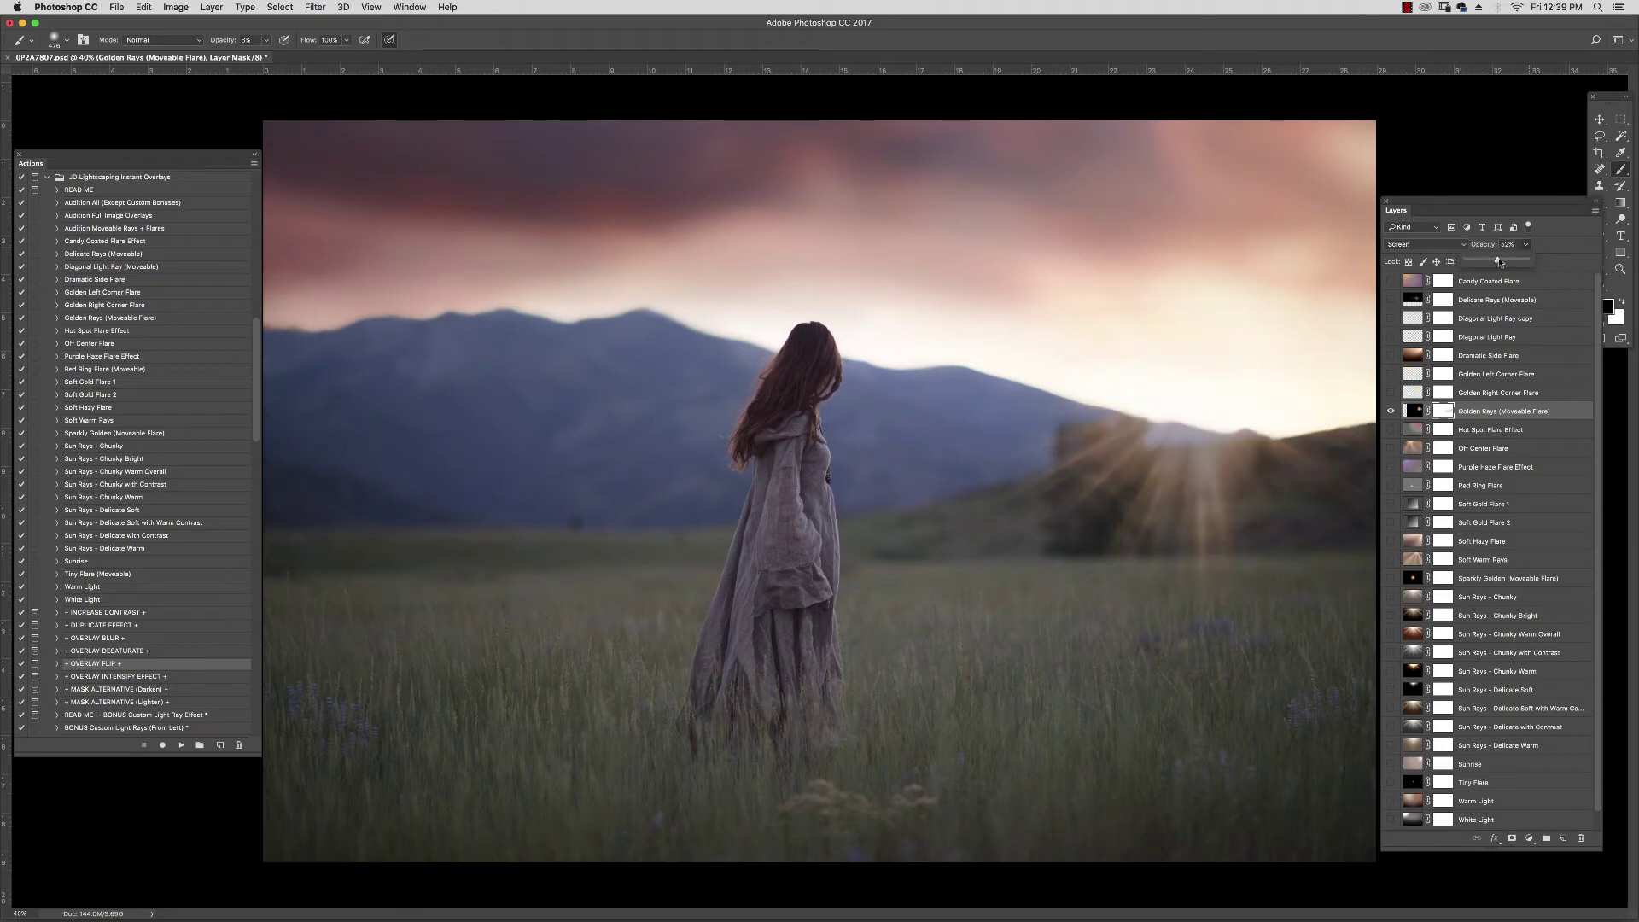
click(1599, 119)
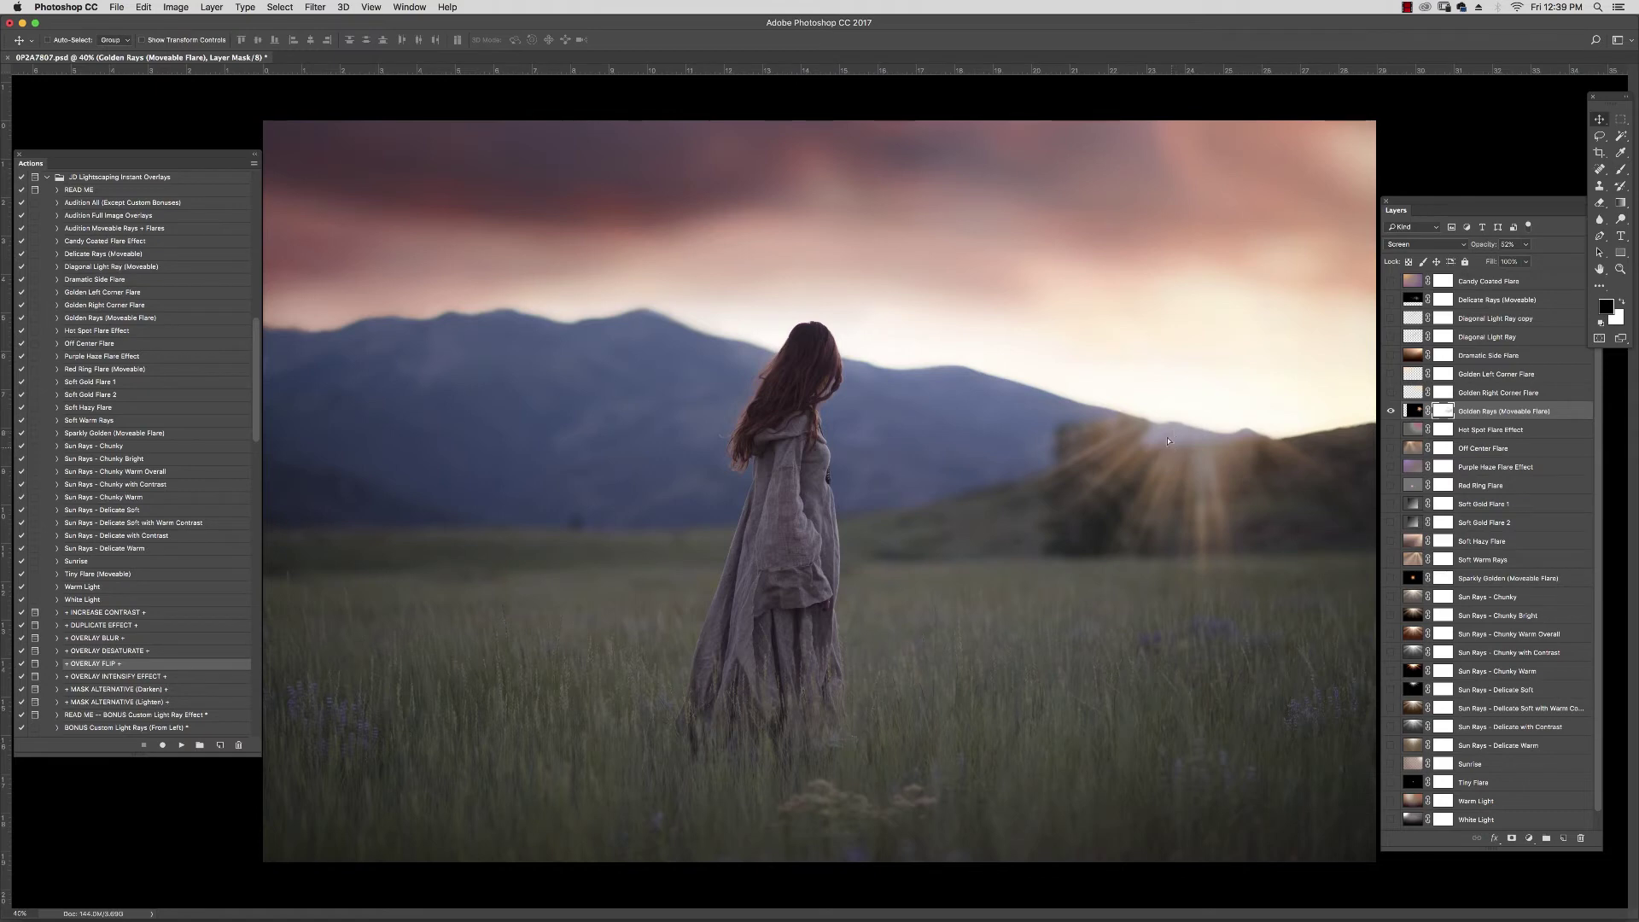
drag(1168, 440, 1206, 432)
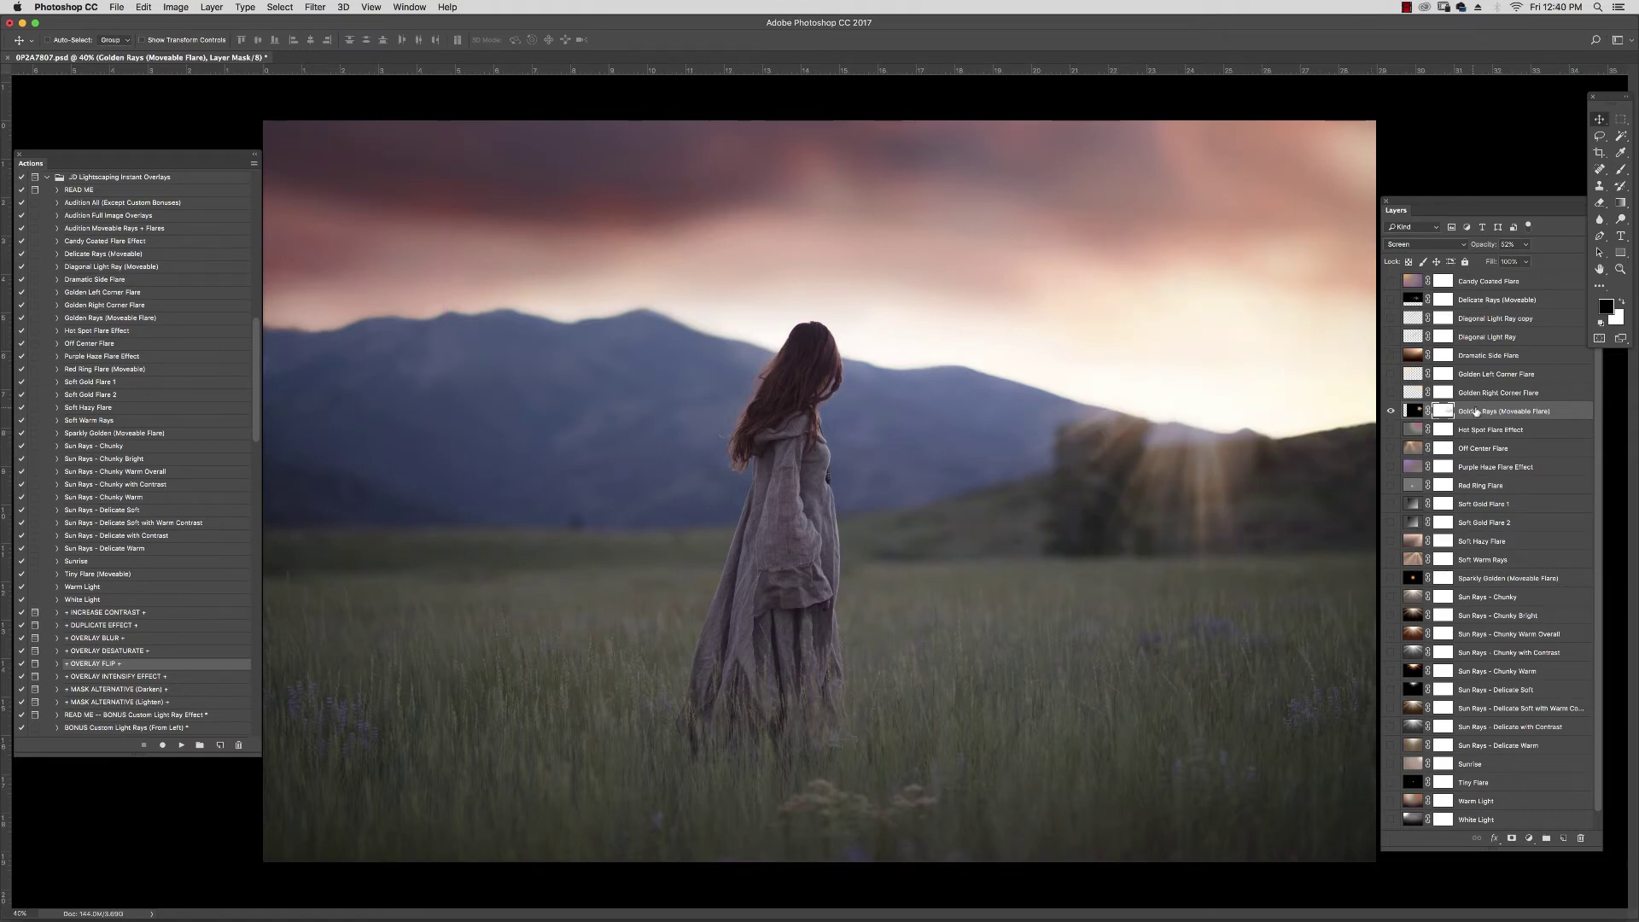
Hide Golden Rays, preview Hot Spot Flare Effect, then show the Off Center Flare overlay.
click(1391, 411)
click(1493, 430)
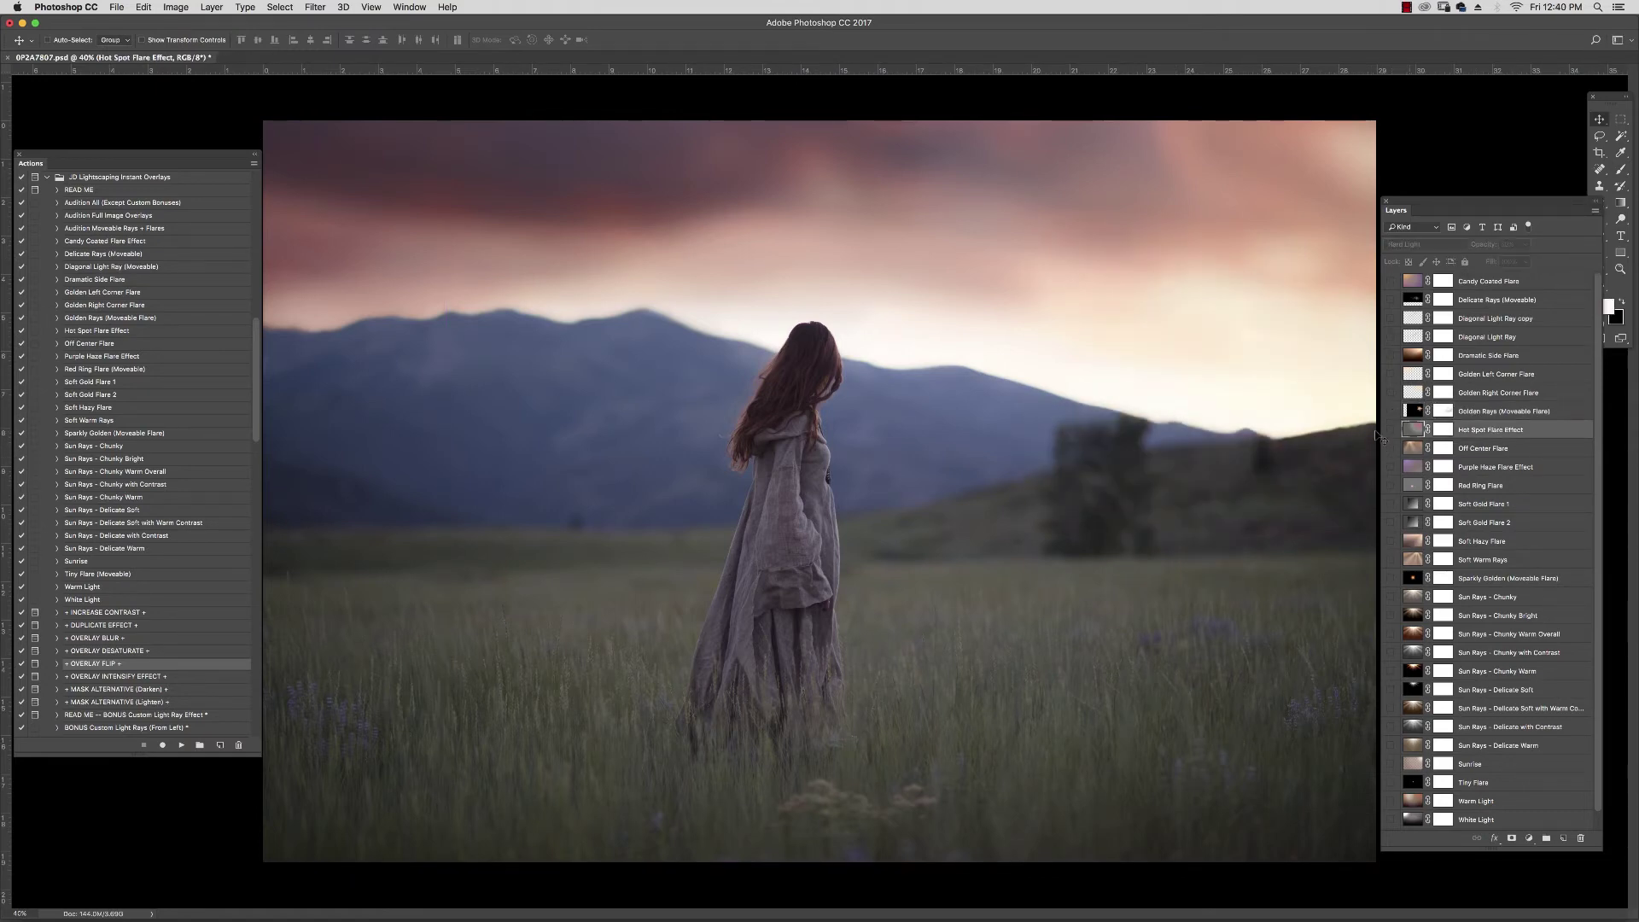
click(1390, 430)
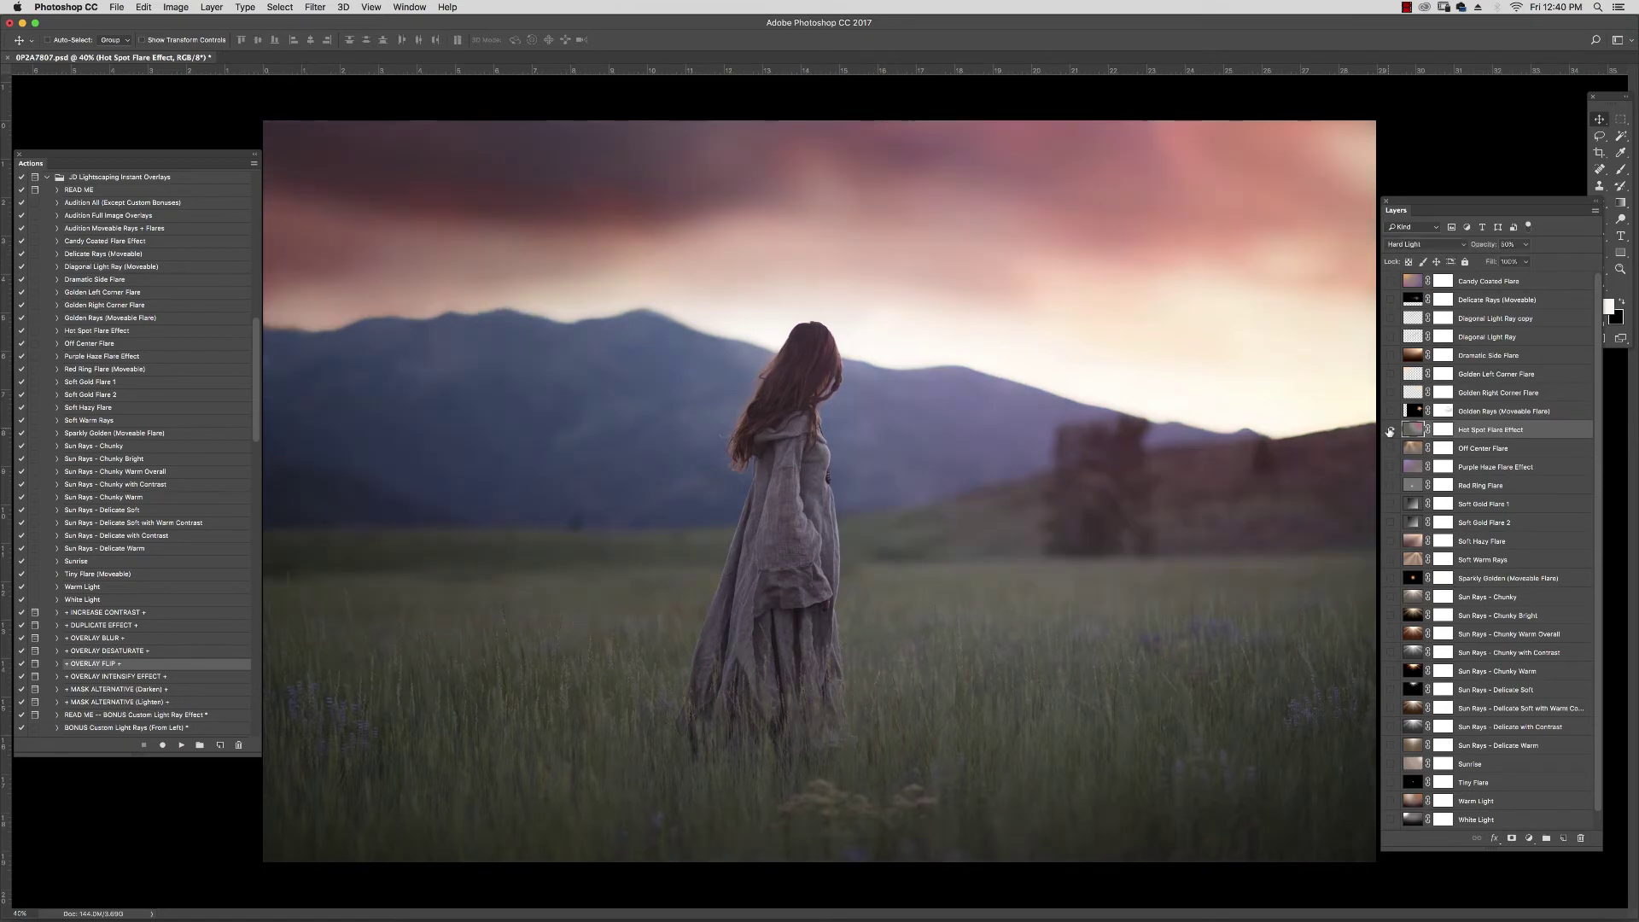
click(1390, 430)
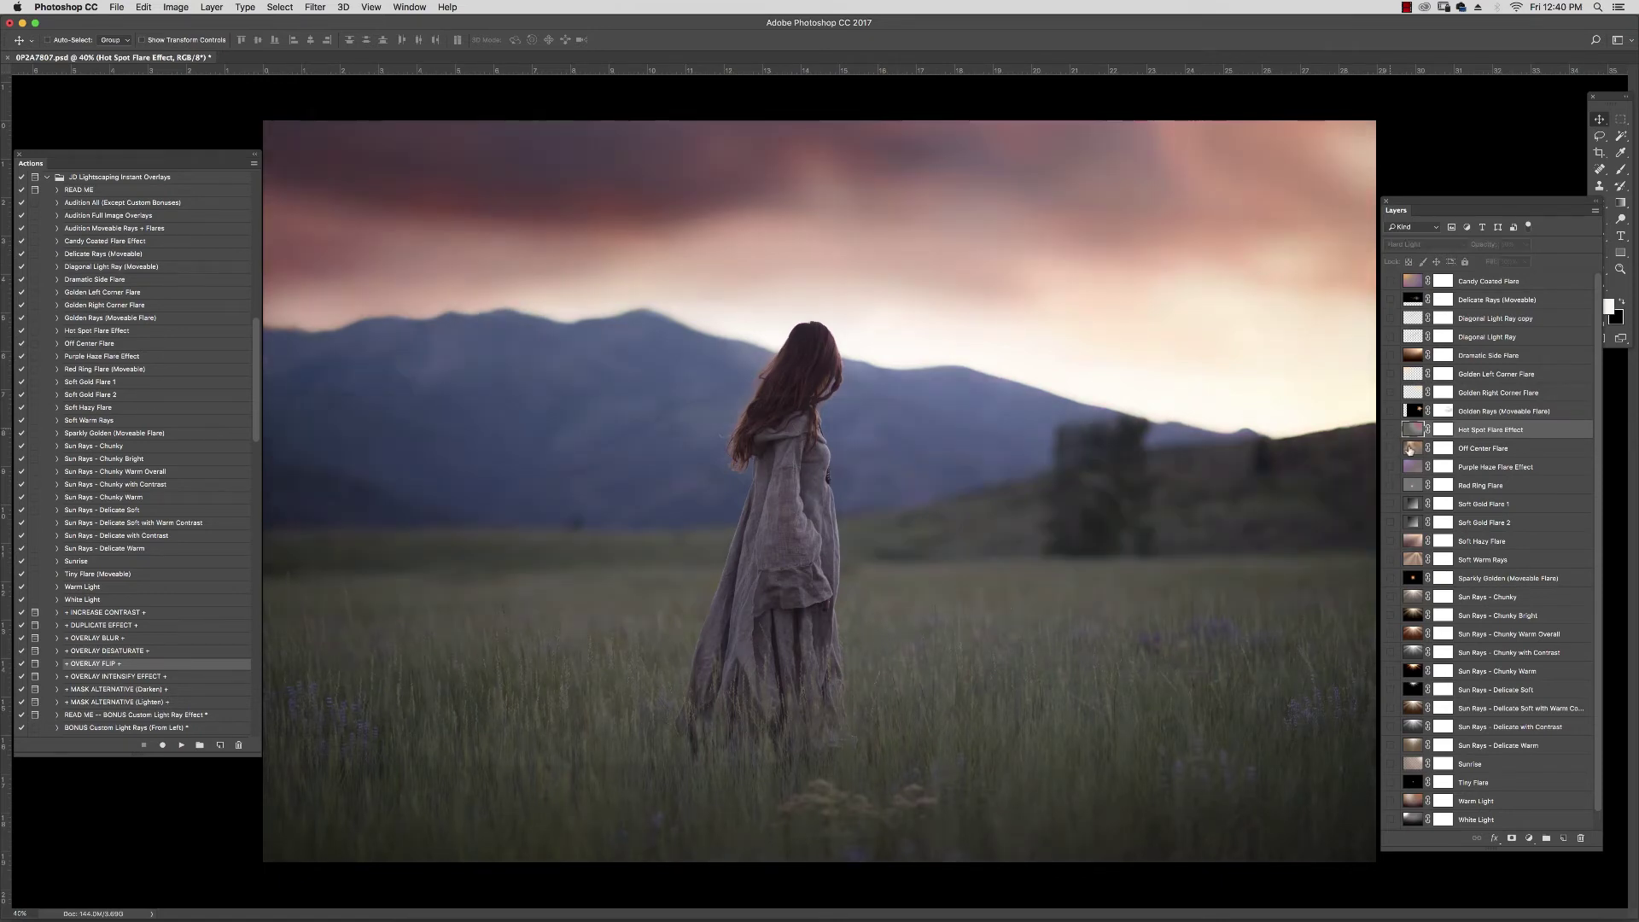
click(1461, 450)
click(1389, 449)
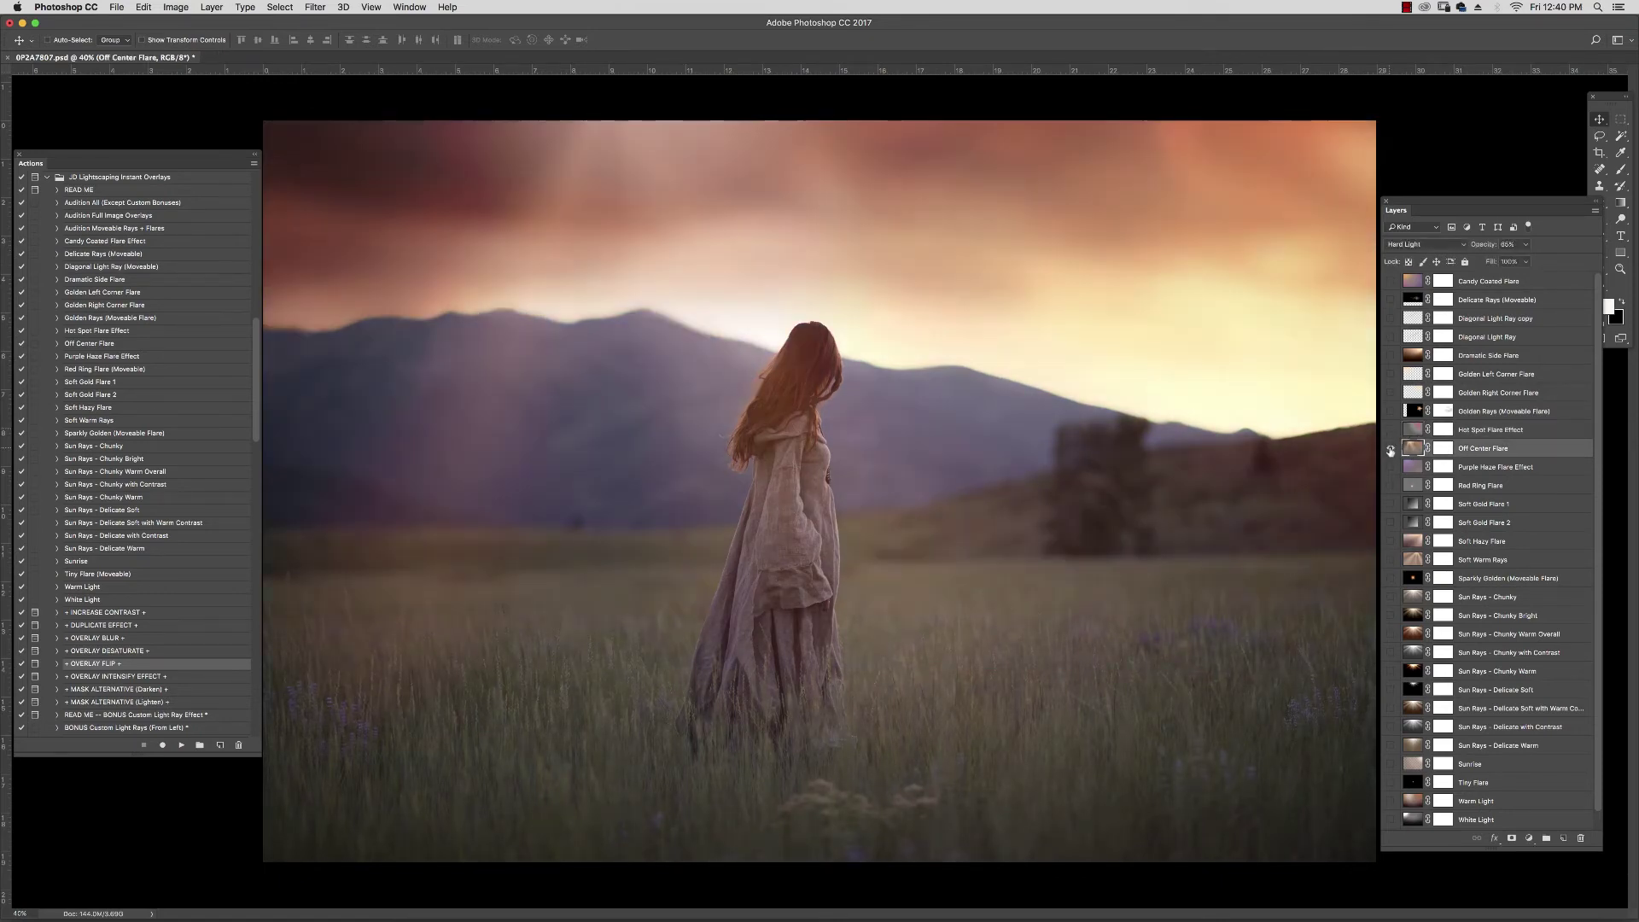